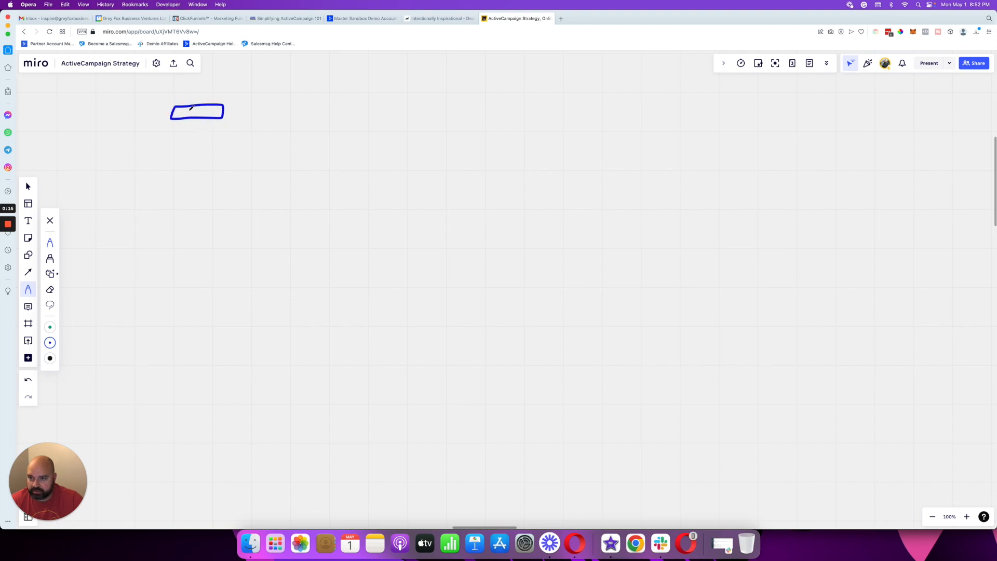
Step: Extend the flow below the box with arrows through two hand-drawn envelopes, ending in the word STOP
mouse_move(197, 129)
left_mouse_down()
mouse_move(192, 186)
mouse_move(212, 170)
mouse_move(175, 167)
mouse_move(213, 170)
mouse_move(196, 224)
mouse_move(186, 221)
mouse_move(174, 240)
mouse_move(207, 258)
mouse_move(218, 238)
mouse_move(178, 237)
mouse_move(194, 248)
mouse_move(219, 237)
mouse_move(195, 274)
mouse_move(197, 301)
mouse_move(204, 295)
left_mouse_up()
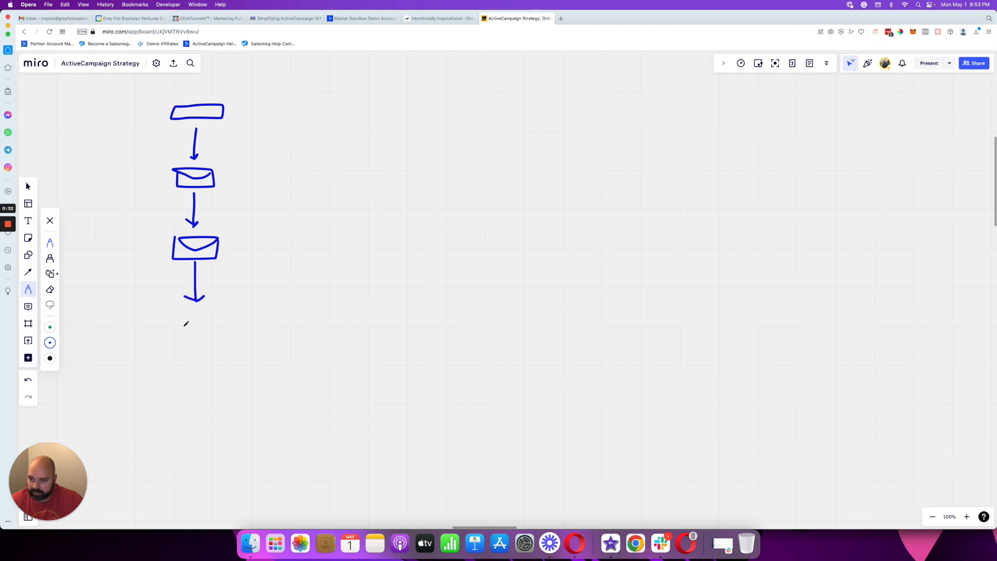
left_click(182, 317)
left_click_drag(181, 321, 202, 317)
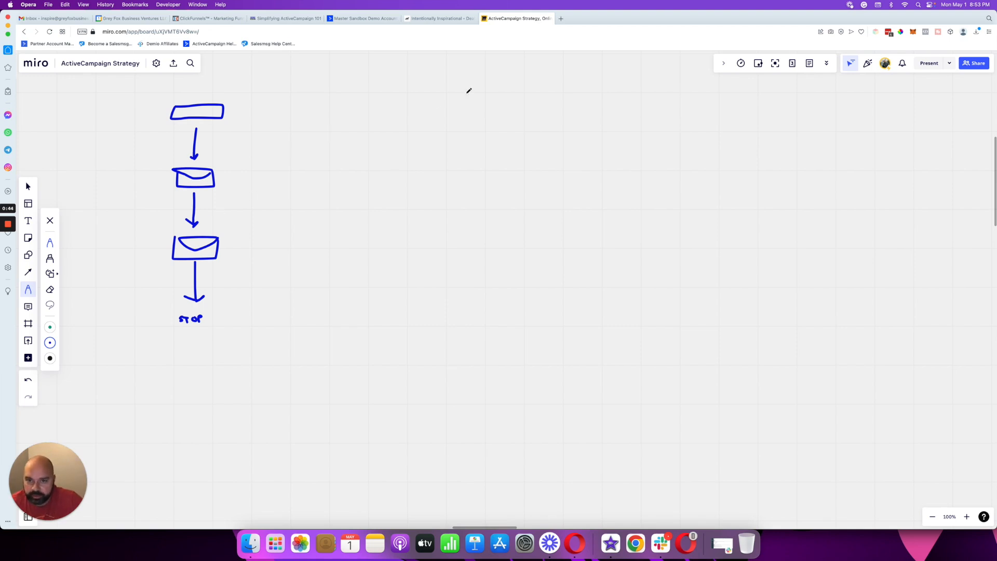
Step: Draw a second flow beside the first: a start box marked by a small arrow, a downward arrow, and an envelope with a line below
mouse_move(449, 98)
left_mouse_down()
mouse_move(448, 107)
mouse_move(487, 107)
mouse_move(491, 97)
mouse_move(450, 97)
left_mouse_up()
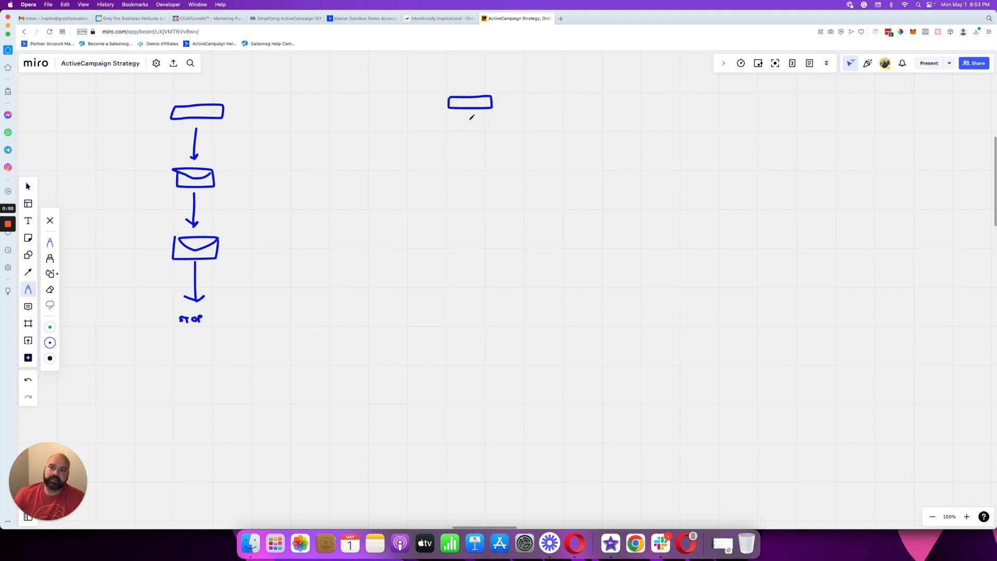
left_click_drag(469, 121, 471, 157)
left_click(438, 95)
left_click_drag(436, 94, 438, 101)
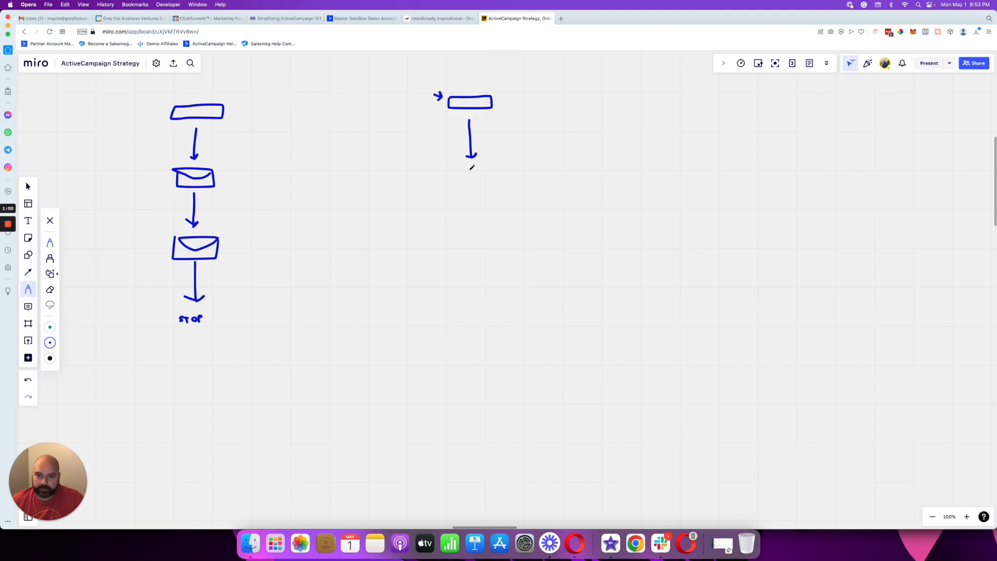
mouse_move(455, 170)
left_mouse_down()
mouse_move(470, 189)
mouse_move(489, 185)
mouse_move(485, 164)
mouse_move(460, 169)
mouse_move(470, 178)
mouse_move(490, 169)
mouse_move(476, 232)
left_mouse_up()
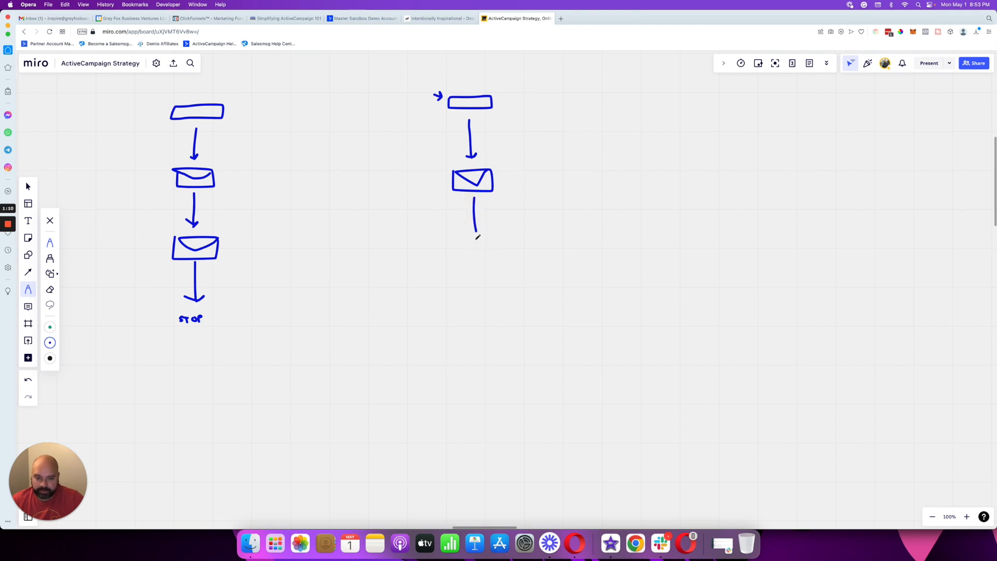
Step: Split the second flow into Y and N branches, with an EXIT box under Y and a 1 day wait leading to an envelope under N
mouse_move(476, 231)
left_mouse_down()
mouse_move(454, 237)
mouse_move(446, 297)
left_mouse_up()
mouse_move(479, 233)
left_mouse_down()
mouse_move(494, 236)
mouse_move(502, 288)
mouse_move(509, 285)
left_mouse_up()
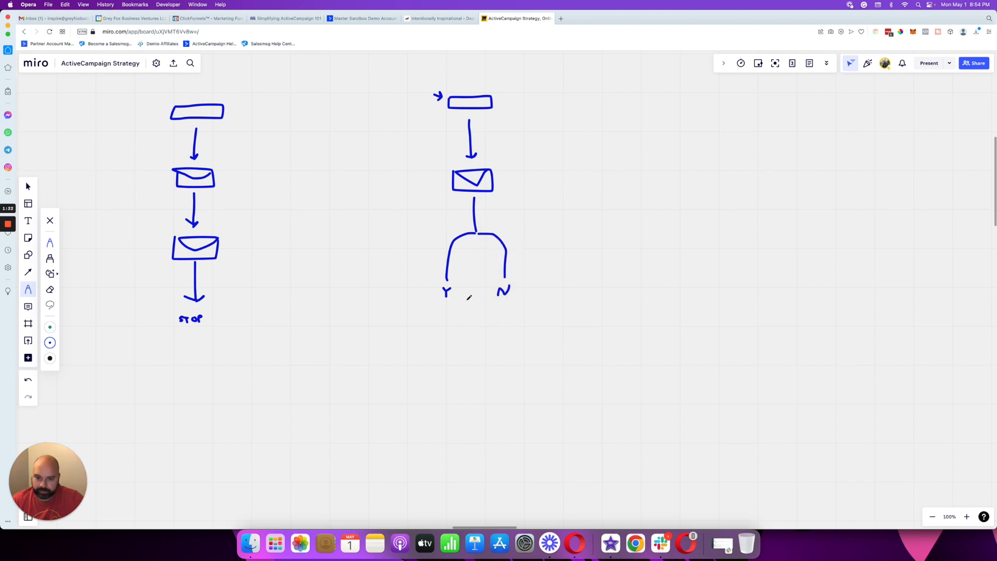
mouse_move(411, 303)
left_mouse_down()
mouse_move(441, 337)
mouse_move(466, 311)
mouse_move(414, 303)
mouse_move(421, 323)
mouse_move(432, 313)
left_mouse_up()
mouse_move(435, 313)
left_mouse_down()
mouse_move(450, 322)
mouse_move(444, 315)
left_mouse_up()
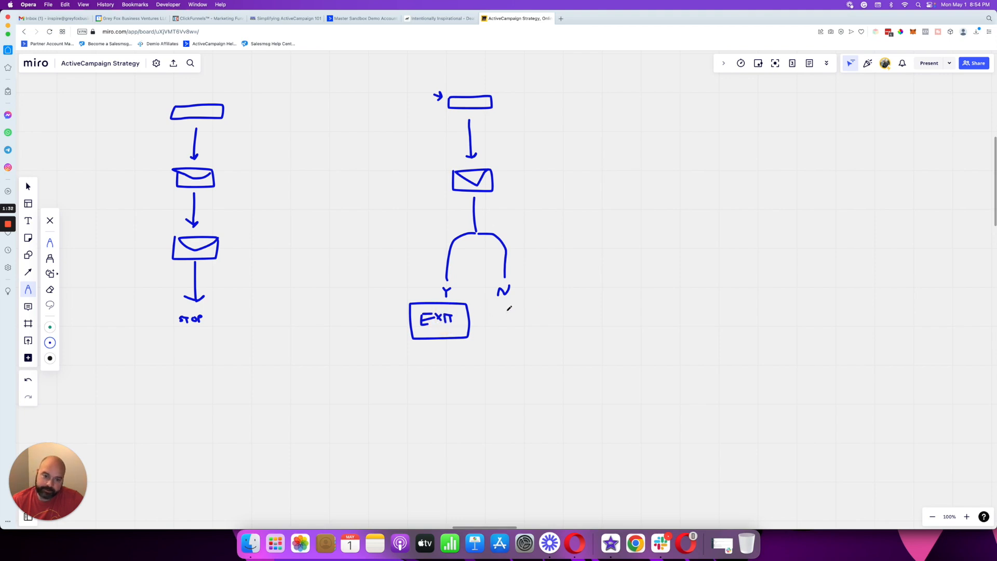
mouse_move(502, 306)
left_mouse_down()
mouse_move(498, 336)
mouse_move(509, 324)
mouse_move(519, 329)
mouse_move(500, 347)
mouse_move(494, 382)
mouse_move(525, 363)
mouse_move(492, 356)
mouse_move(514, 367)
mouse_move(528, 356)
left_mouse_up()
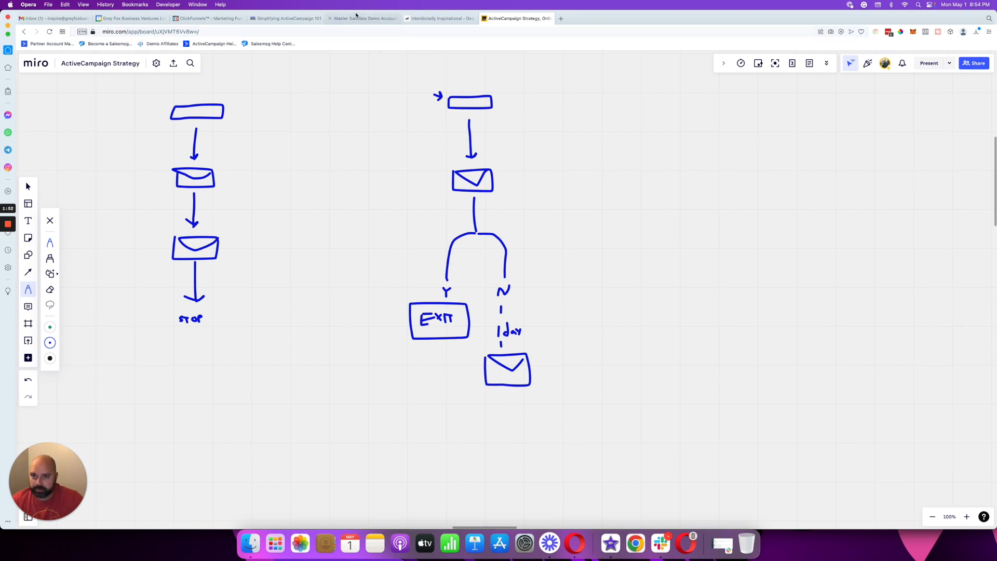
Step: Switch to the ActiveCampaign Master Sandbox Demo Account and browse its list of automations
left_click(358, 19)
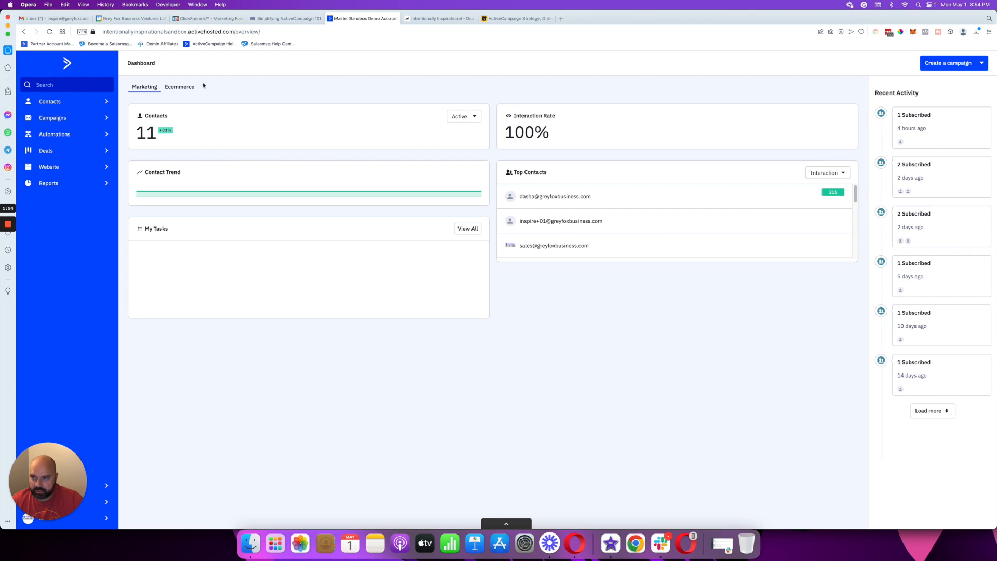
left_click(69, 135)
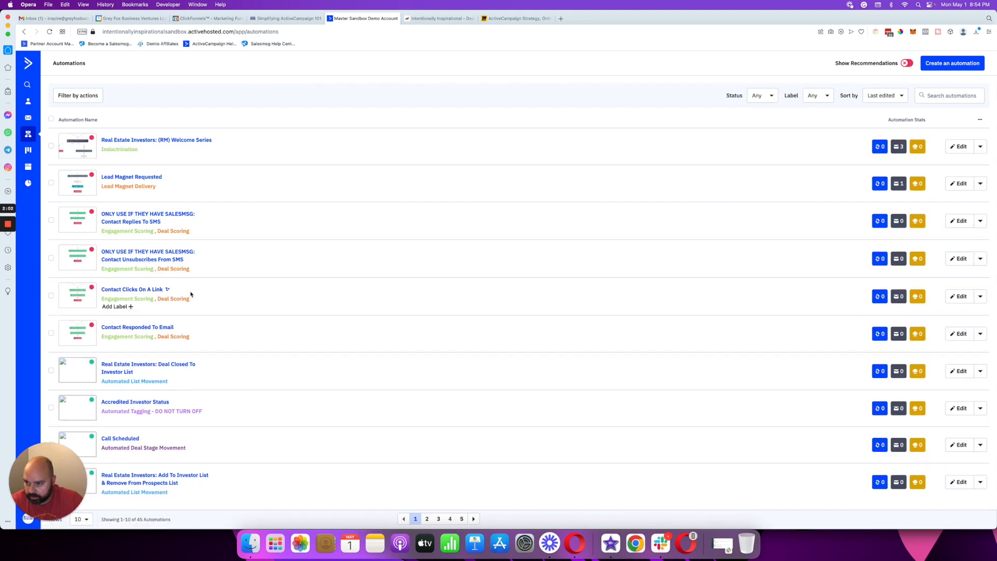
left_click(438, 519)
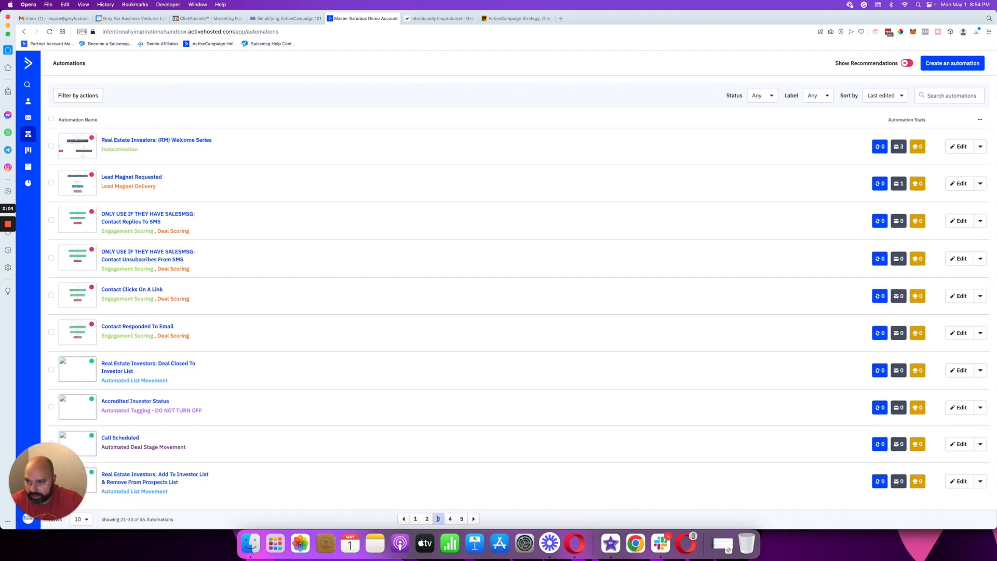
left_click(418, 519)
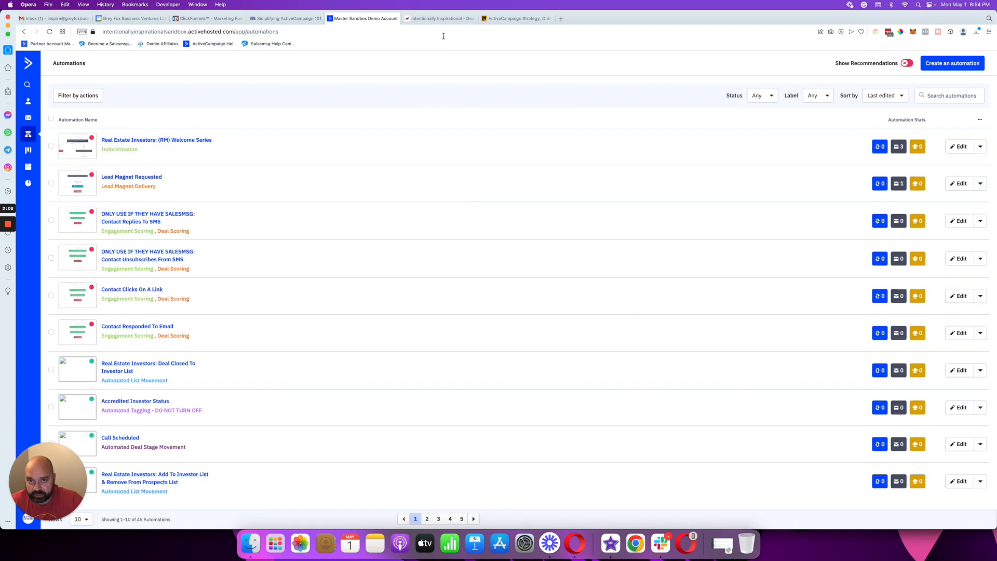
Step: Switch to the Intentionally Inspirational ActiveCampaign account and open the Main Welcome Sequence 2.0 automation
left_click(441, 18)
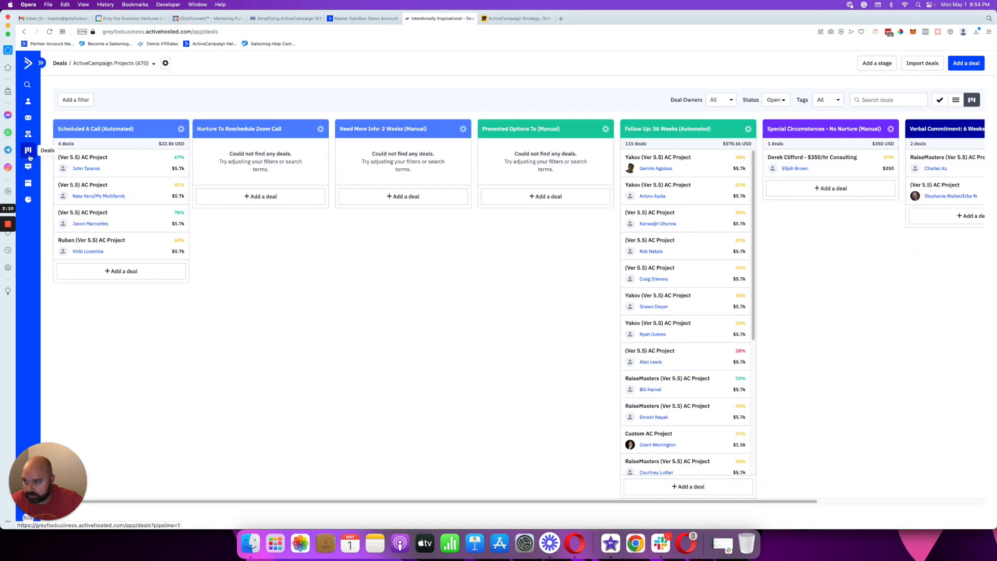
left_click(28, 134)
scroll(322, 442, "down", 1)
left_click(439, 519)
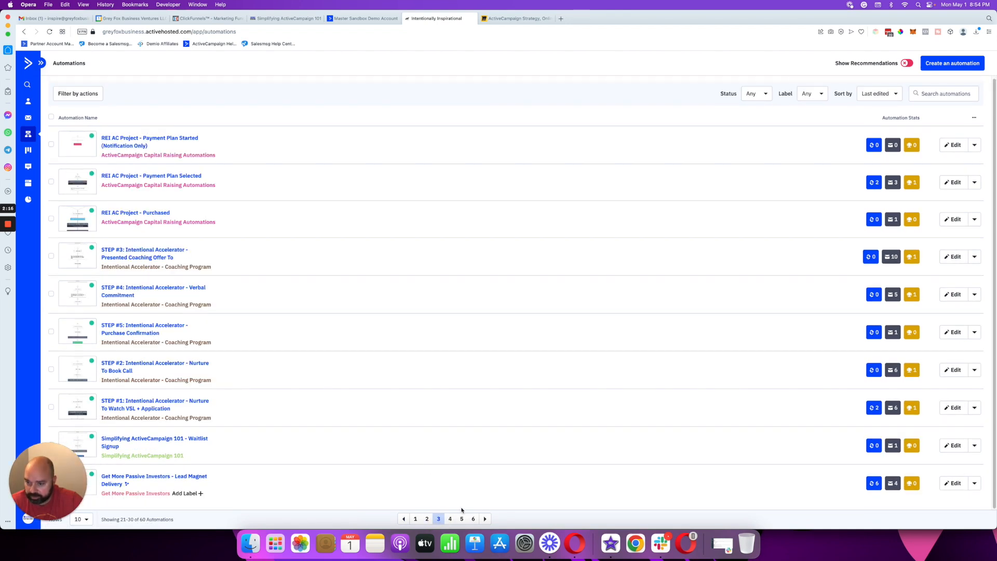
left_click(427, 519)
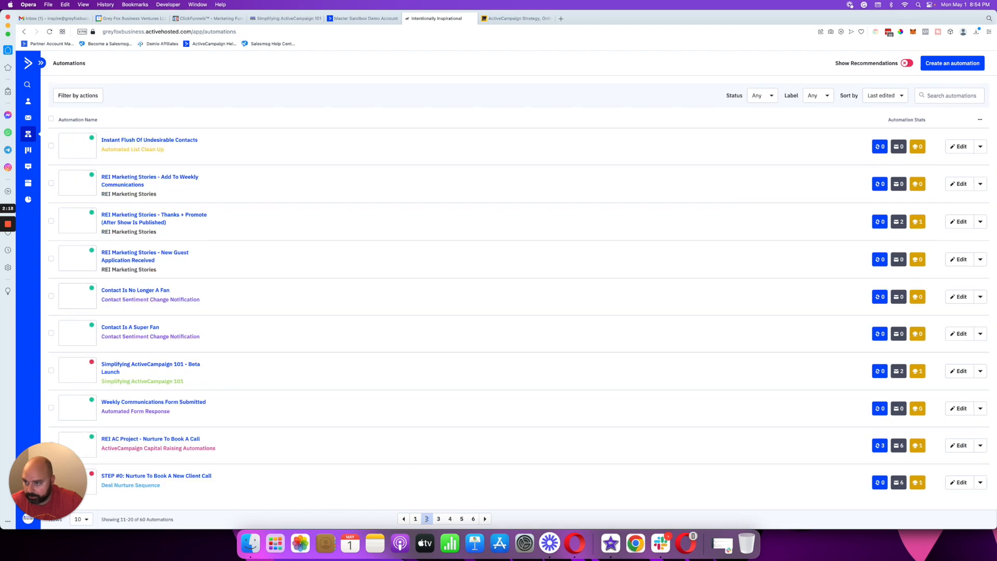
left_click(450, 519)
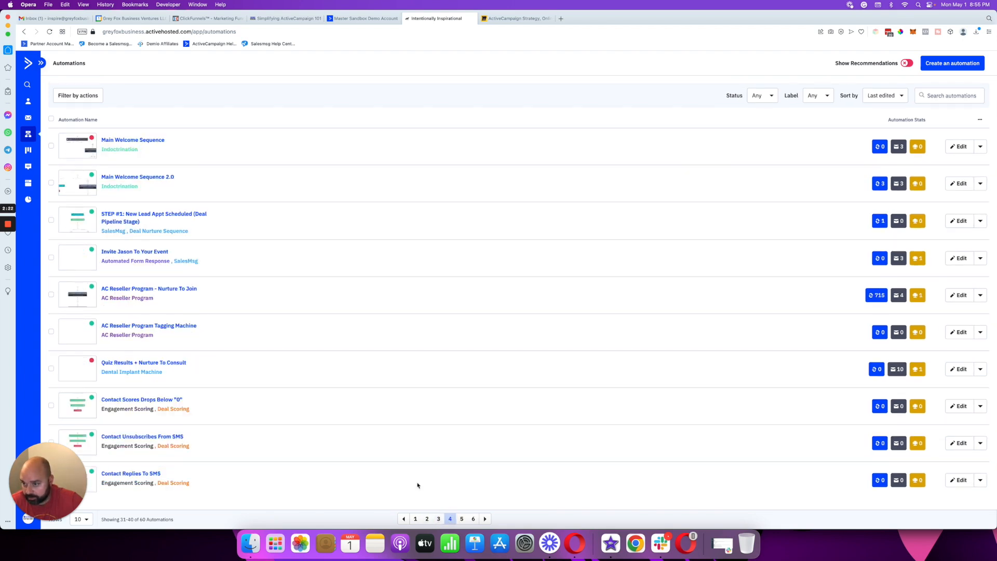
left_click(135, 179)
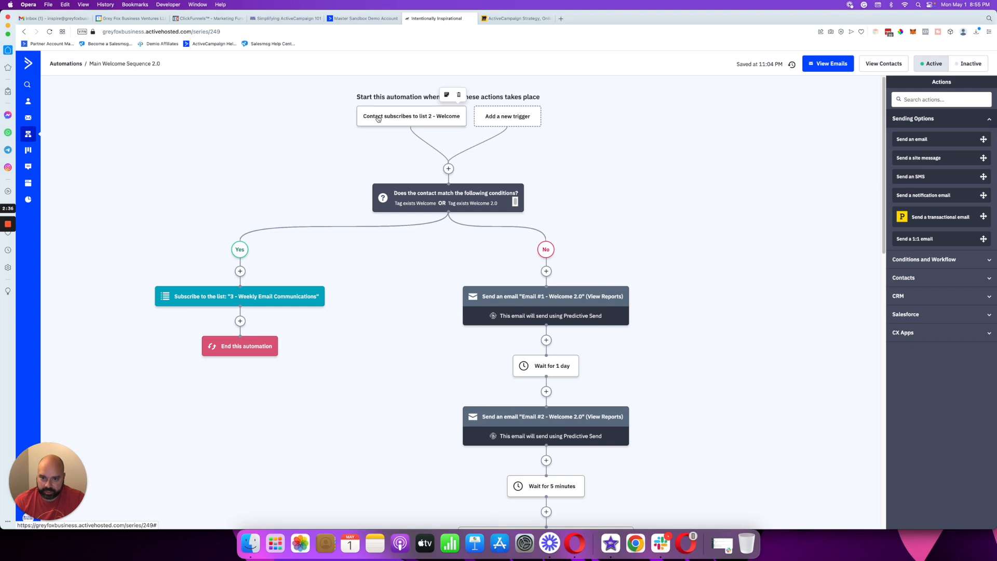
Step: Examine the welcome automation's trigger, its Welcome tag condition, and the actions on the Yes and No branches
mouse_move(456, 205)
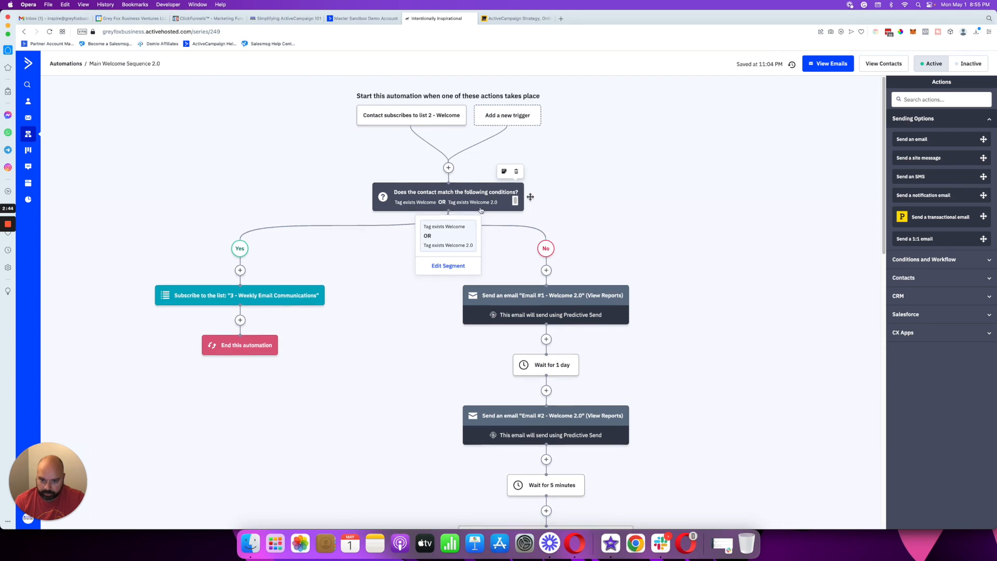
scroll(482, 210, "down", 10)
scroll(480, 211, "down", 1)
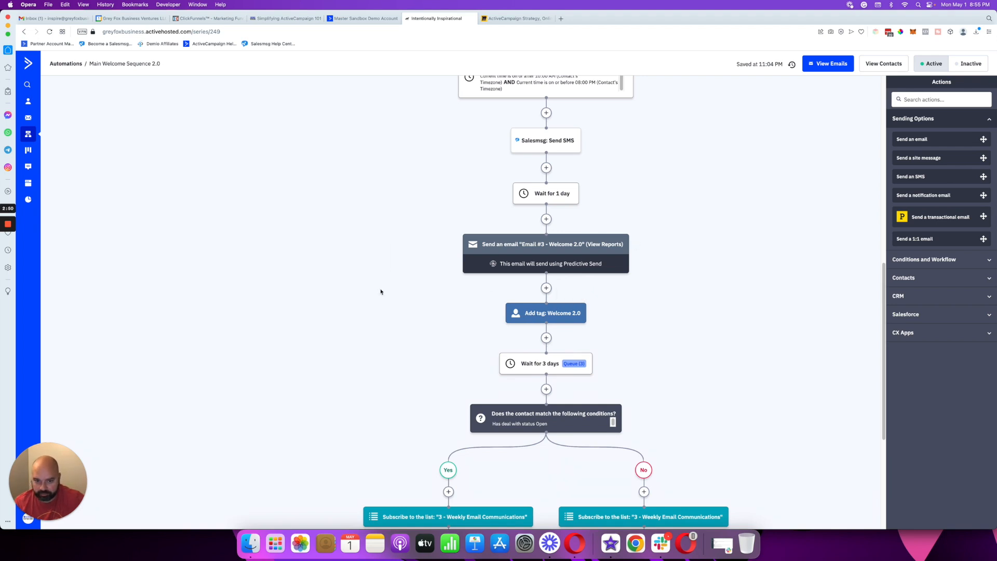
scroll(401, 263, "up", 10)
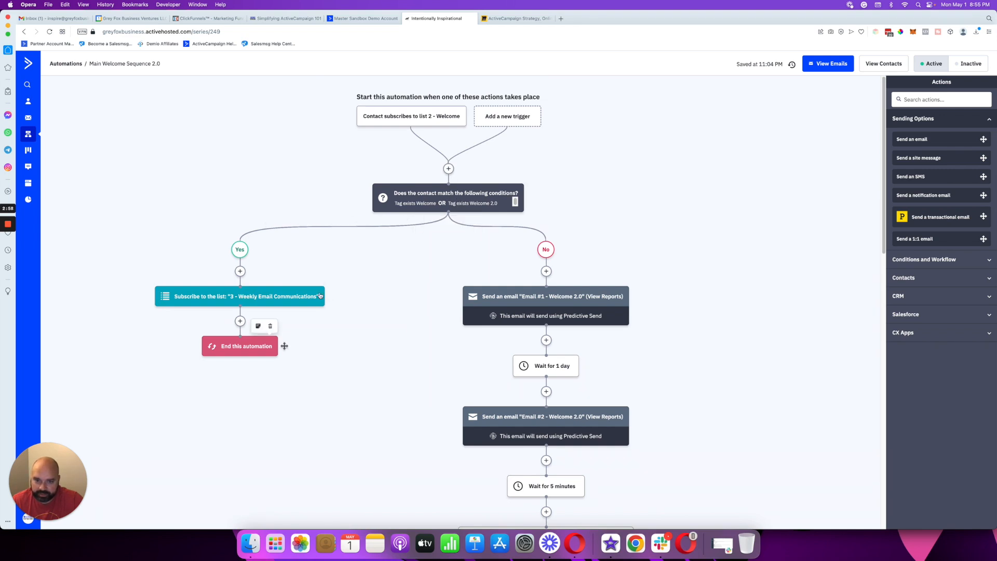
scroll(379, 250, "down", 2)
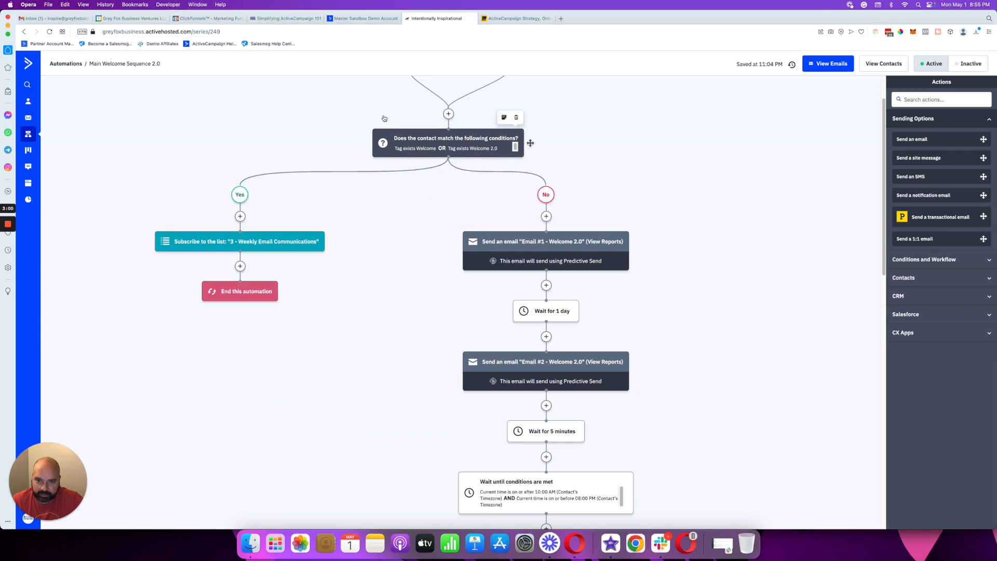
scroll(472, 170, "up", 2)
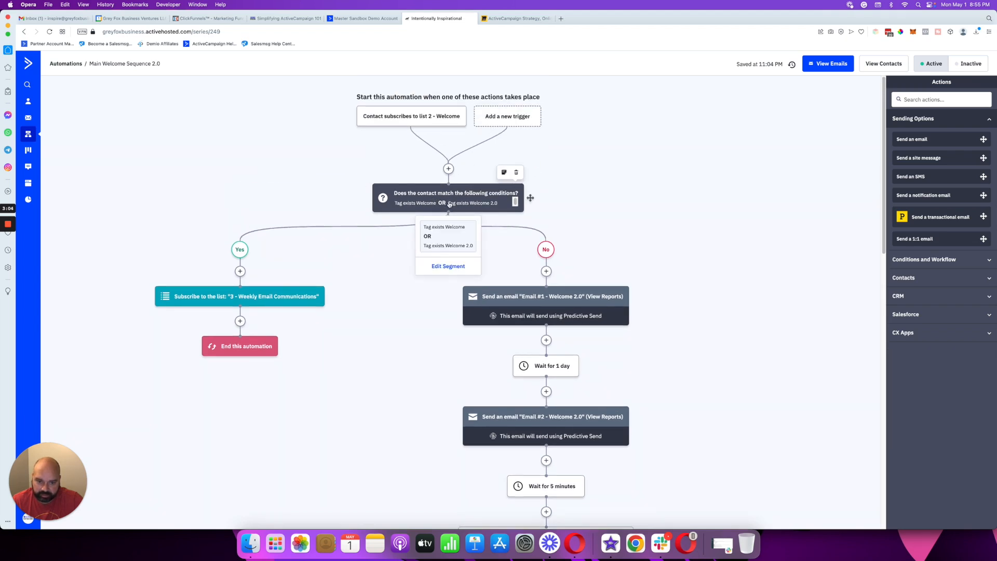
Step: Follow the No branch through its emails and waits to the added tag, the open-deal condition and both endings
scroll(451, 218, "down", 2)
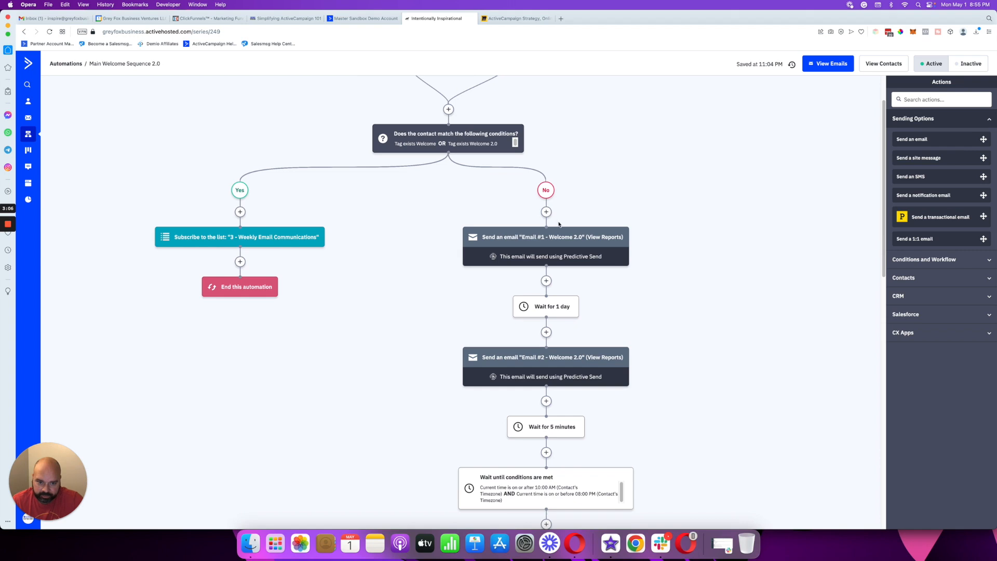
scroll(558, 233, "down", 12)
scroll(562, 270, "down", 3)
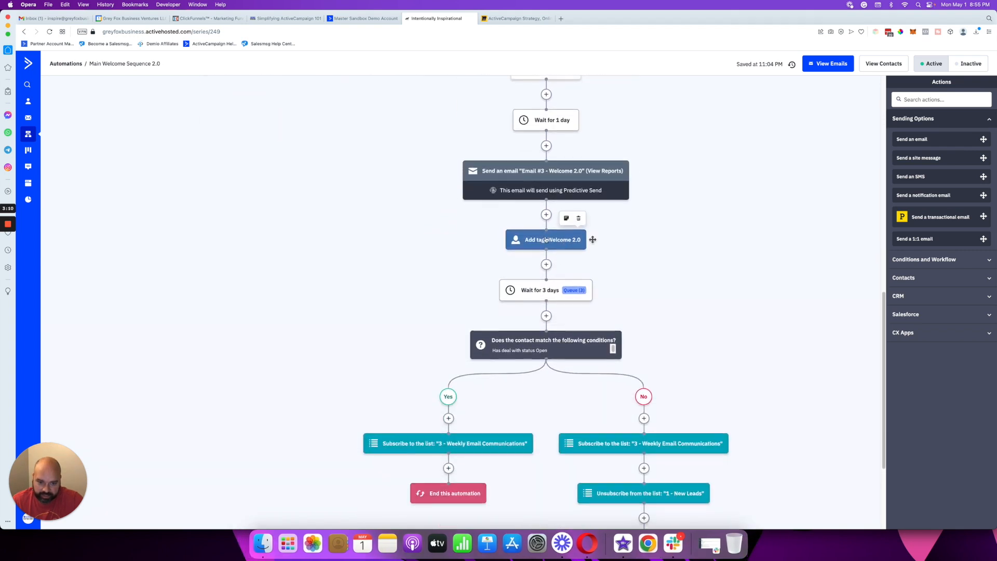
scroll(547, 236, "down", 2)
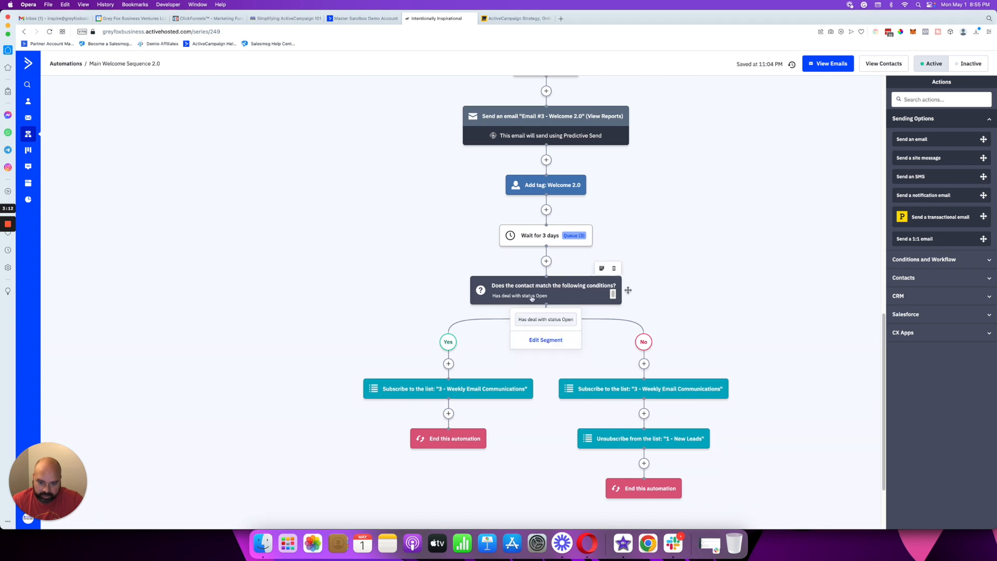
mouse_move(448, 399)
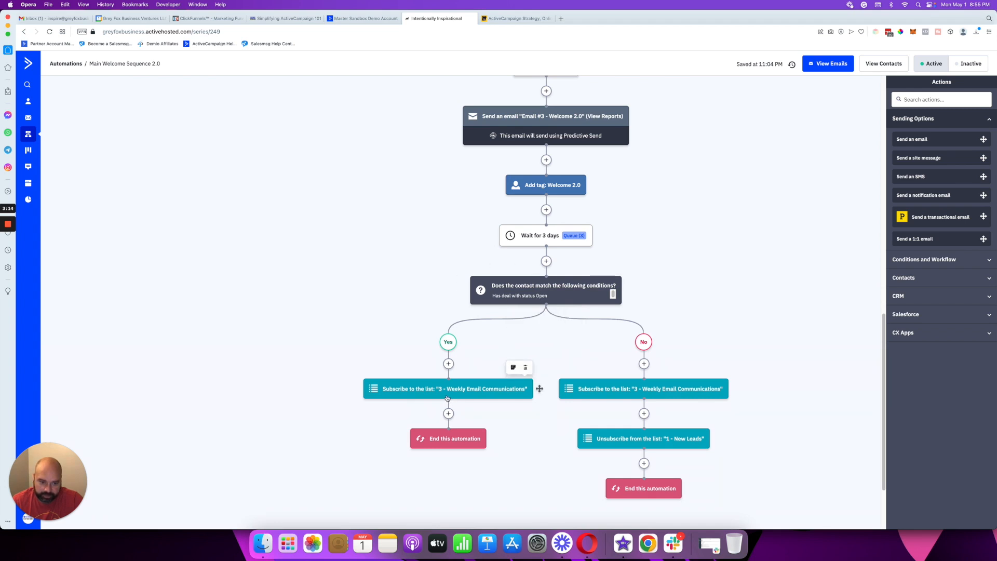
mouse_move(509, 306)
mouse_move(686, 450)
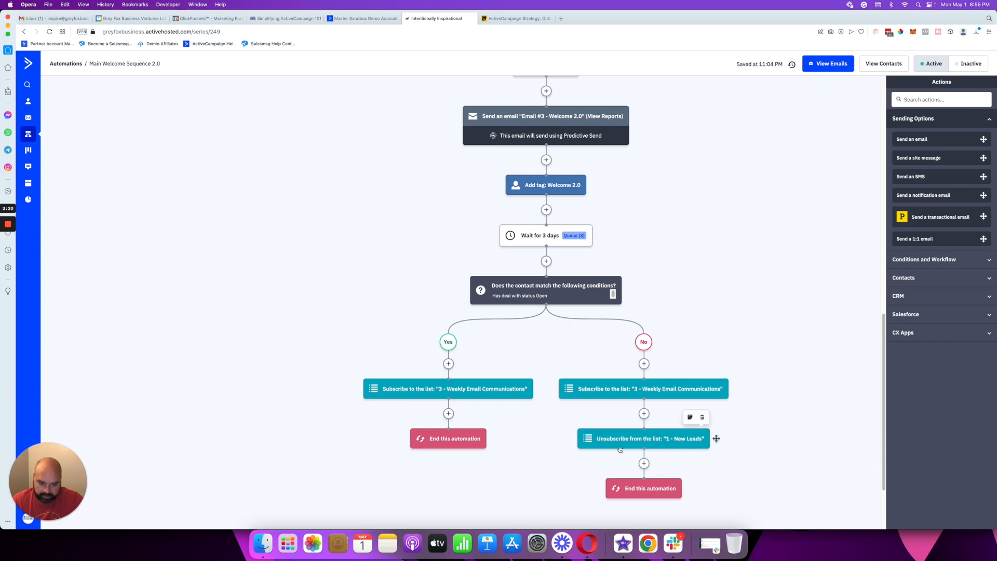
scroll(501, 305, "up", 15)
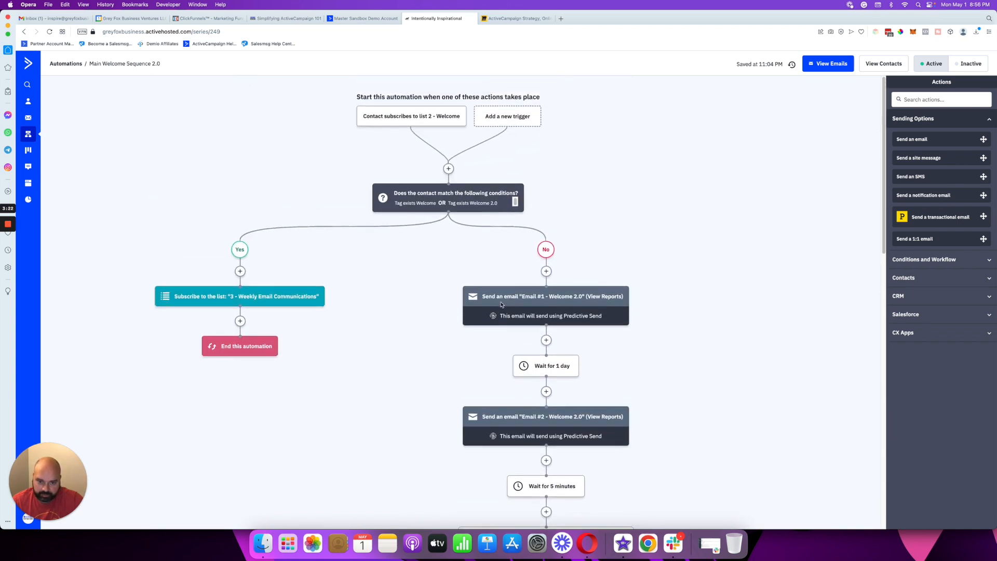
scroll(501, 305, "down", 15)
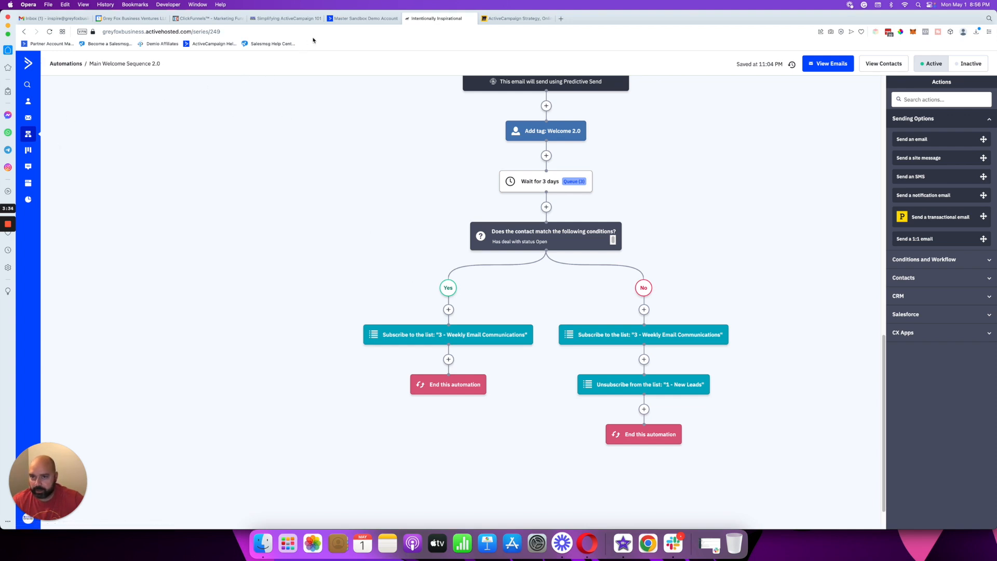
Step: Switch back to the Master Sandbox Demo Account and create an automation from scratch, dismissing the trigger selection
left_click(356, 18)
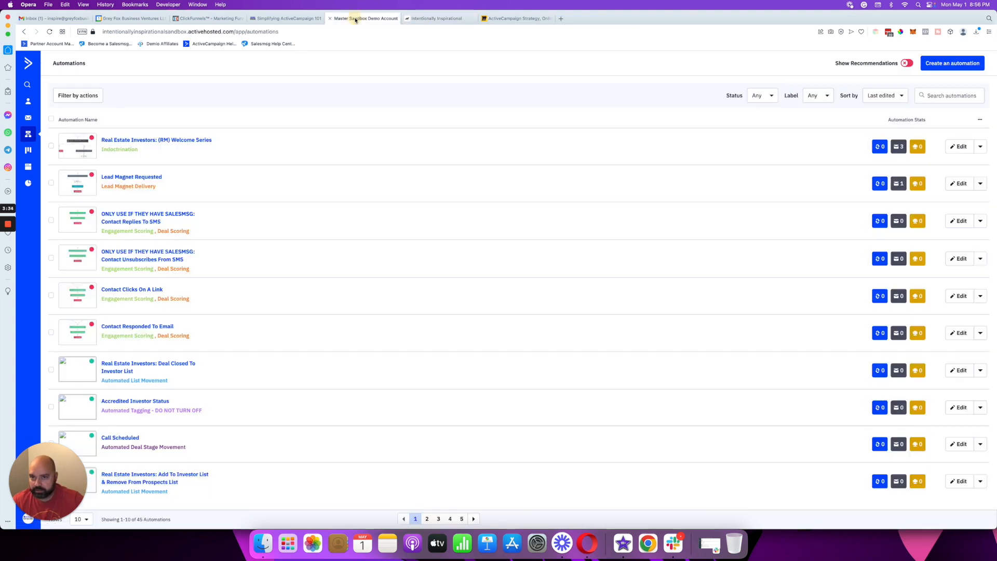
left_click(939, 73)
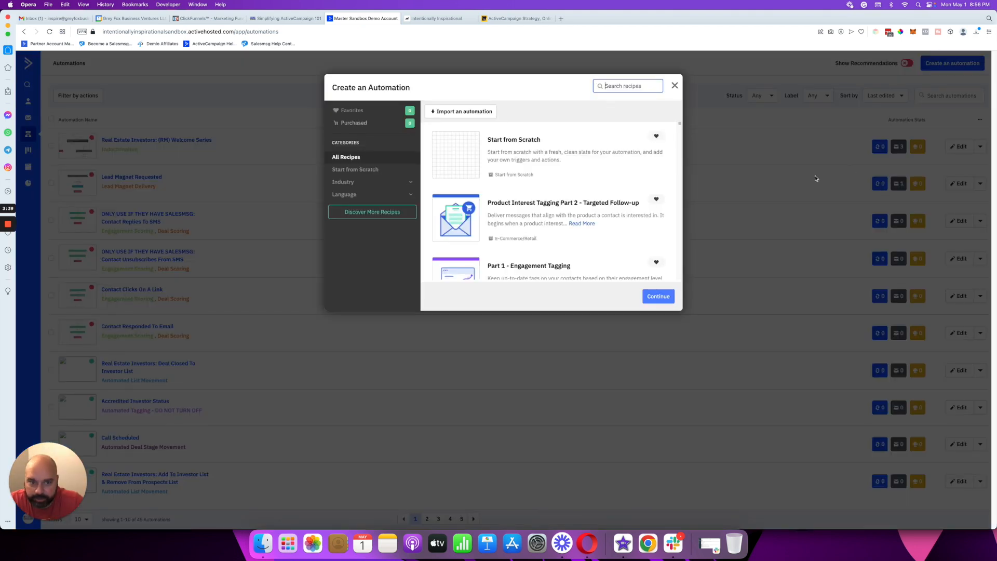
left_click(564, 153)
left_click(655, 295)
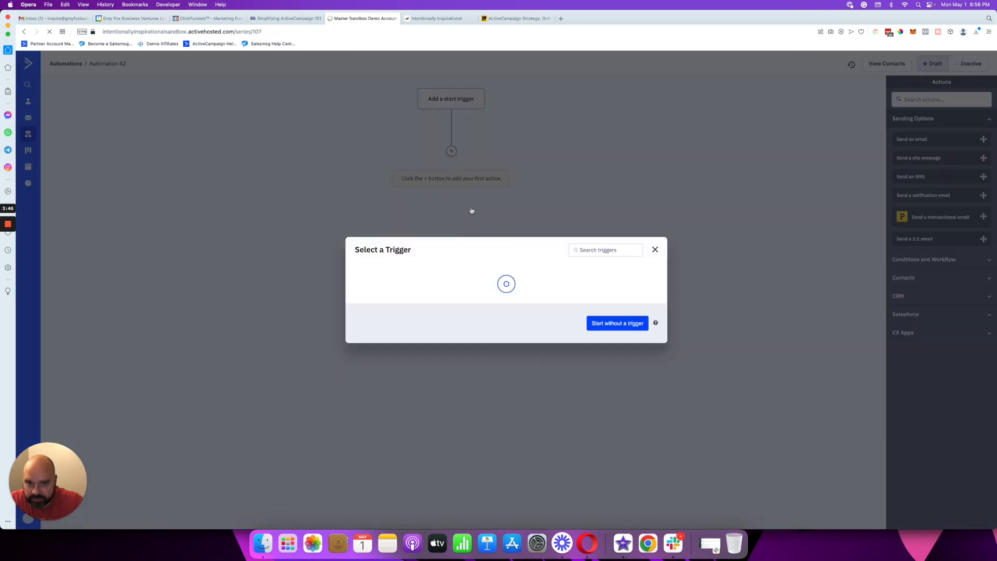
left_click(656, 104)
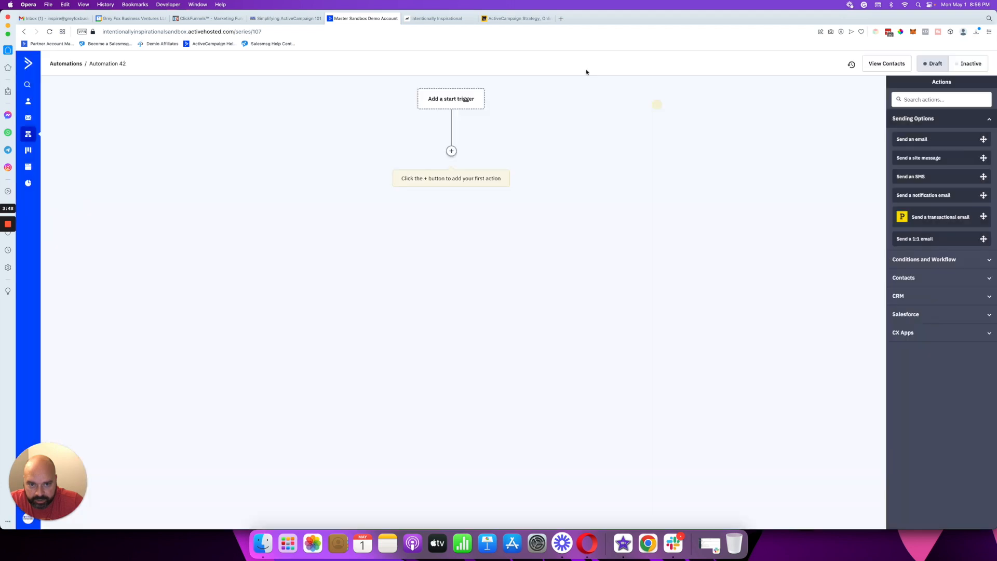
Step: Add an If/Else action as the first action below the start trigger
left_click(941, 264)
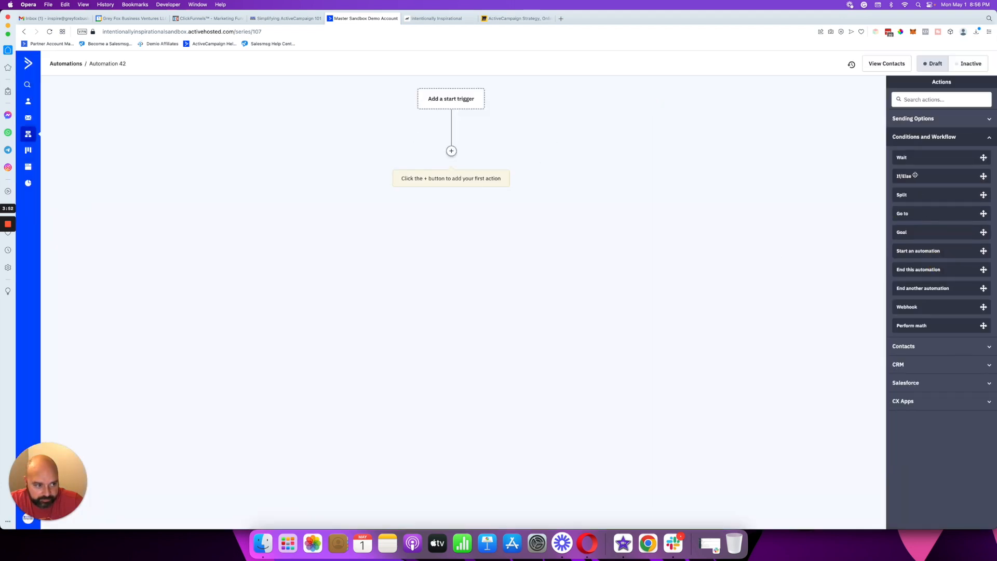
left_click(451, 154)
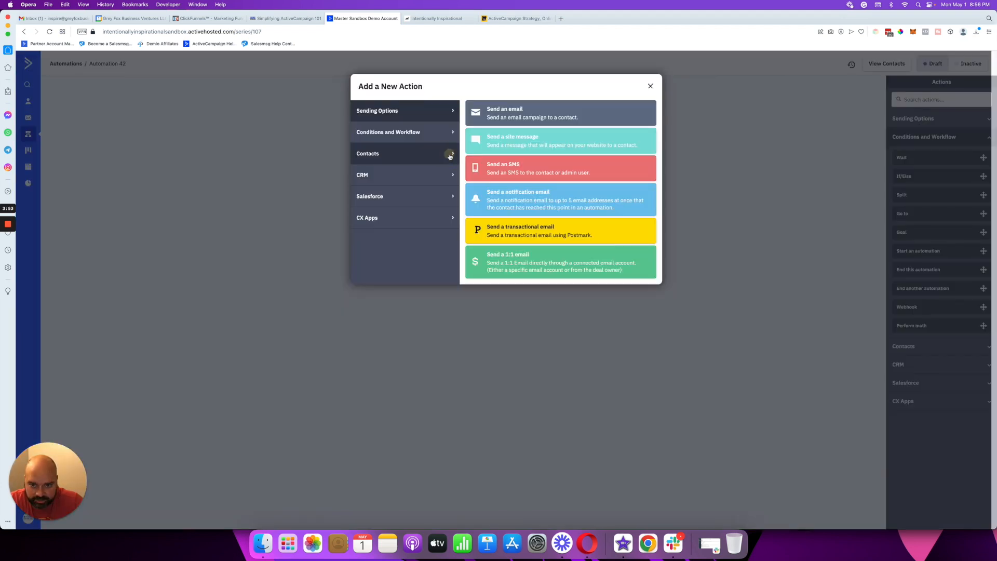
left_click(425, 136)
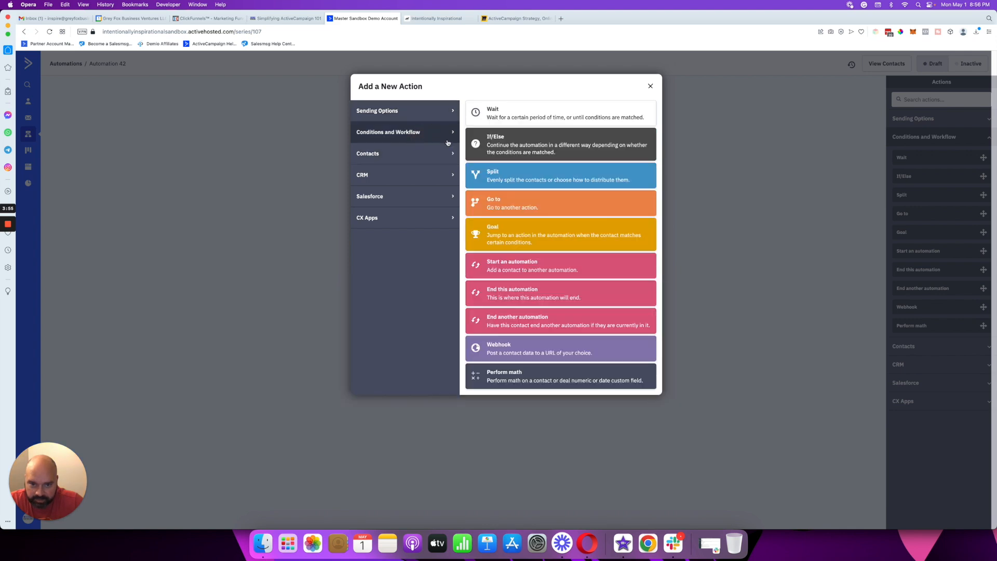
left_click(578, 147)
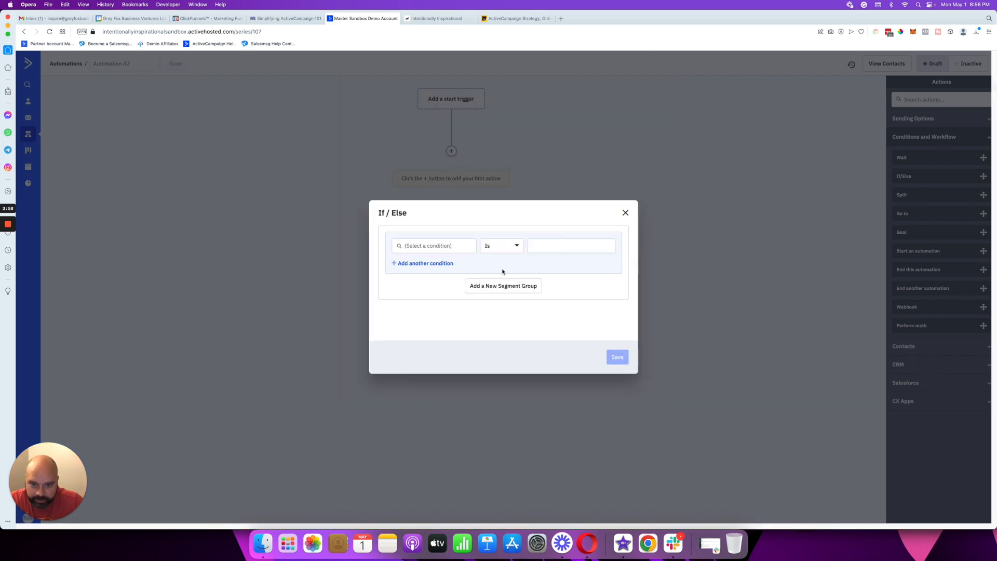
Step: Set the If/Else condition so that the custom contact field City is Indianapolis
left_click(454, 249)
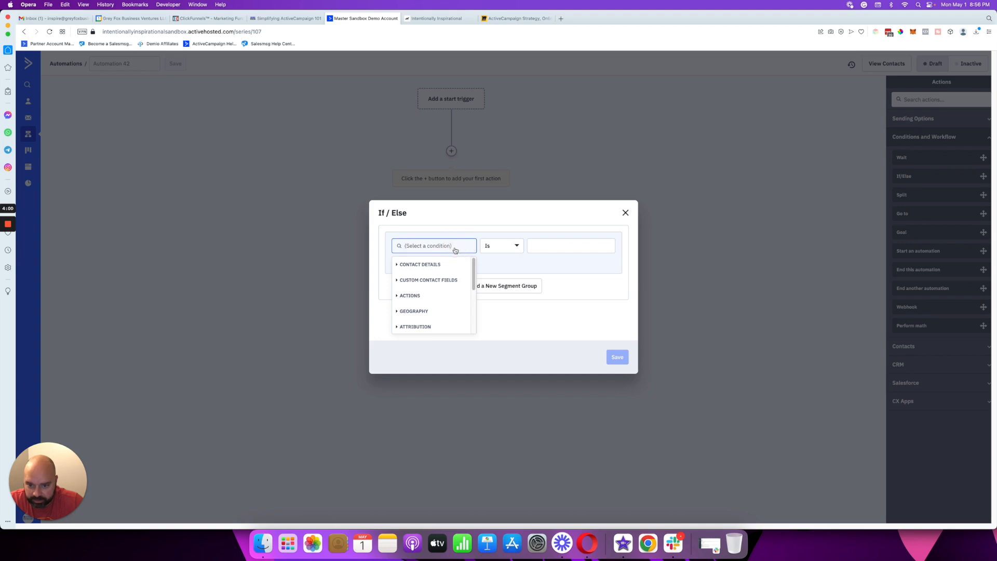
scroll(455, 268, "down", 5)
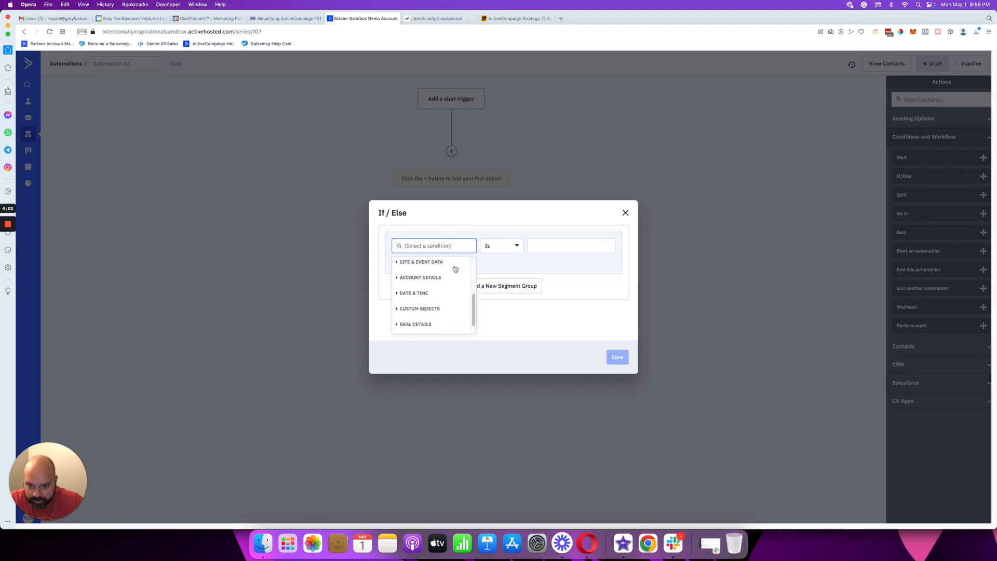
scroll(438, 289, "up", 5)
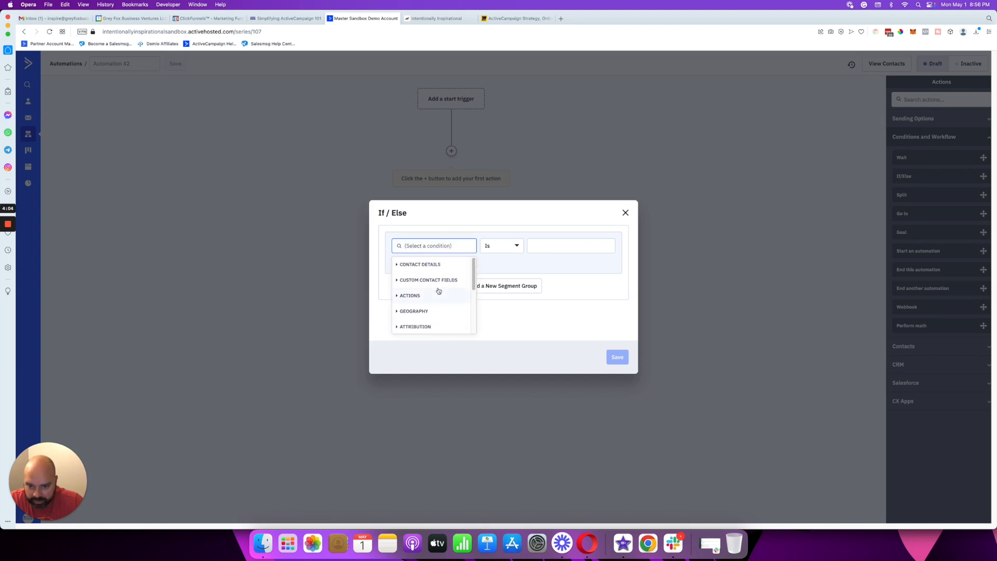
left_click(426, 269)
scroll(435, 286, "down", 3)
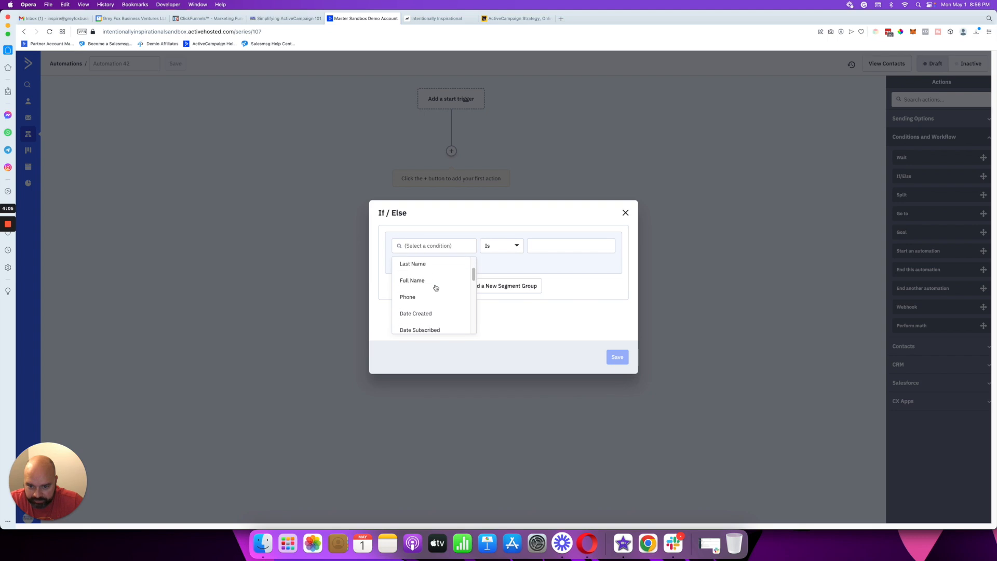
scroll(436, 287, "down", 6)
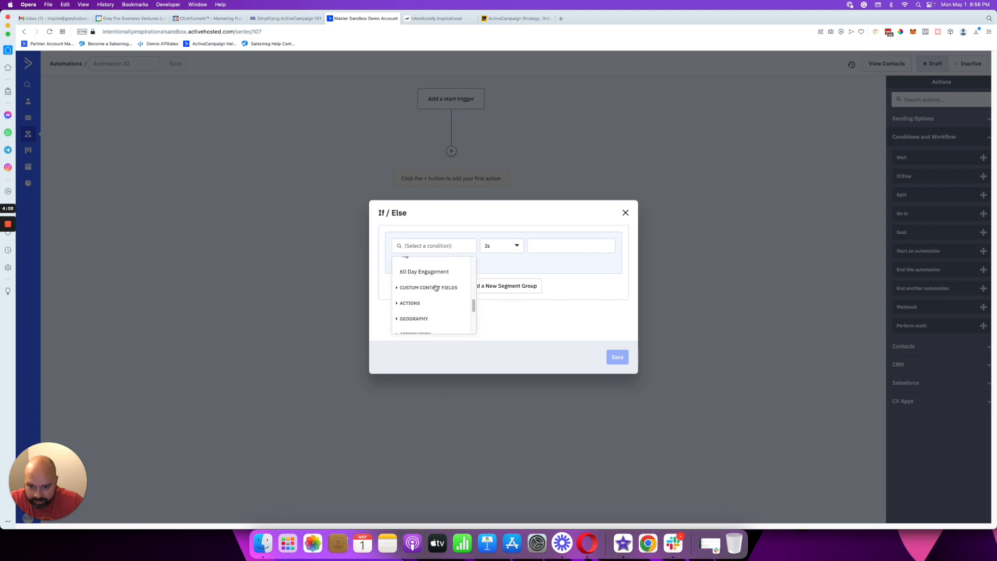
left_click(435, 275)
scroll(437, 294, "down", 1)
scroll(437, 288, "up", 1)
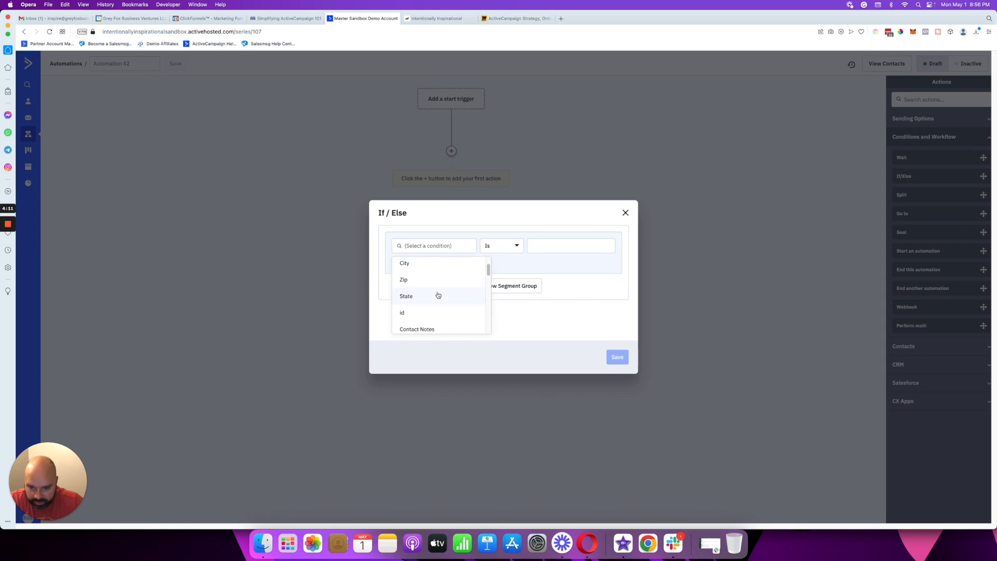
left_click(432, 266)
left_click(552, 245)
type("Indi")
type("n")
type("na")
type("polis")
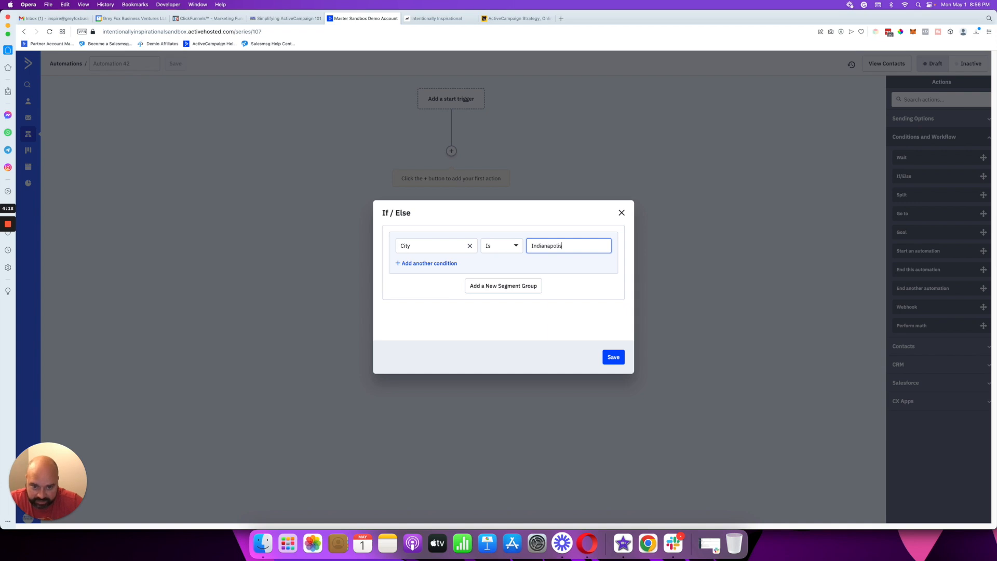
Step: Add a second condition joined with OR, requiring the Geography field City is Chicago
left_click(457, 263)
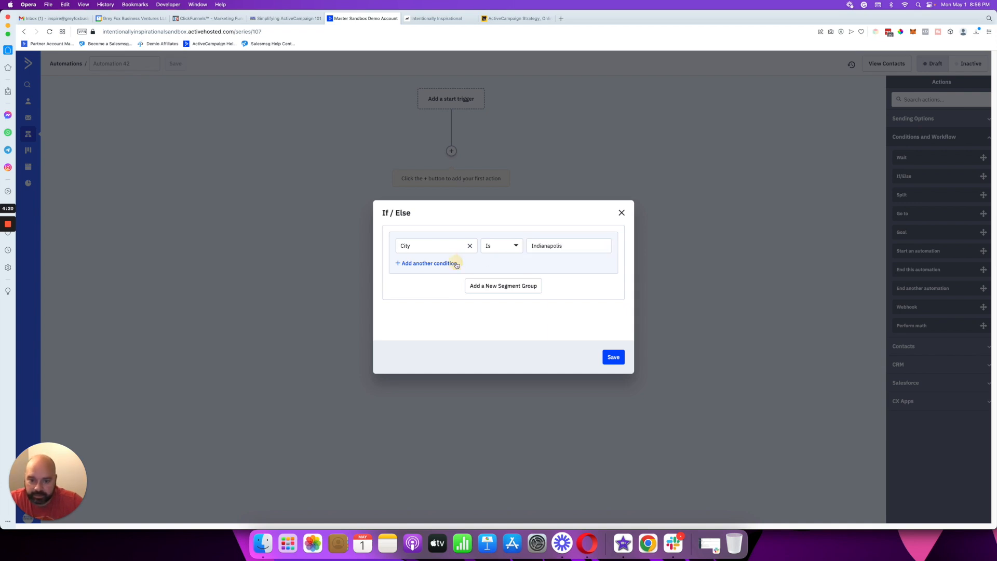
left_click(407, 247)
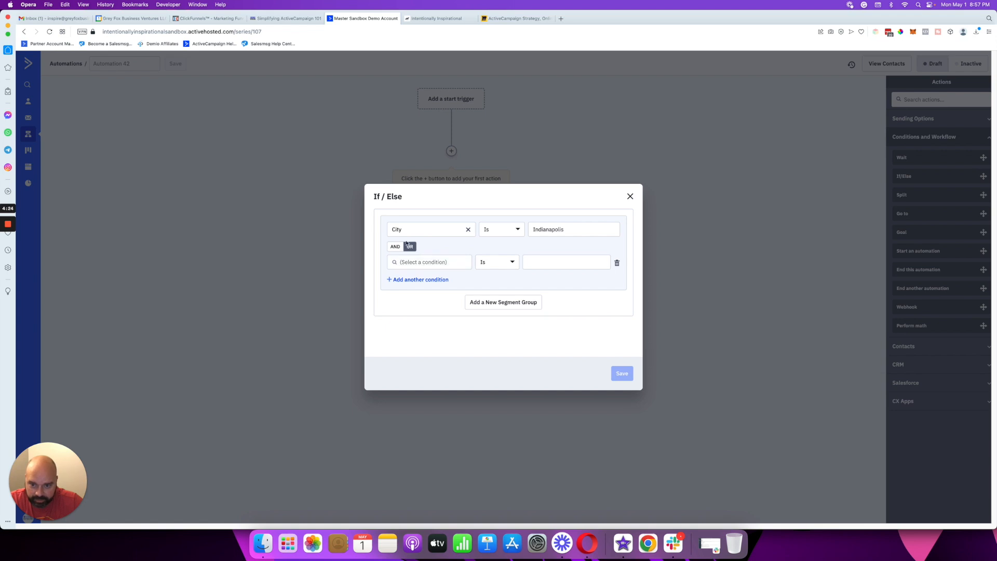
left_click(418, 262)
left_click(423, 283)
scroll(424, 296, "down", 5)
scroll(424, 302, "down", 3)
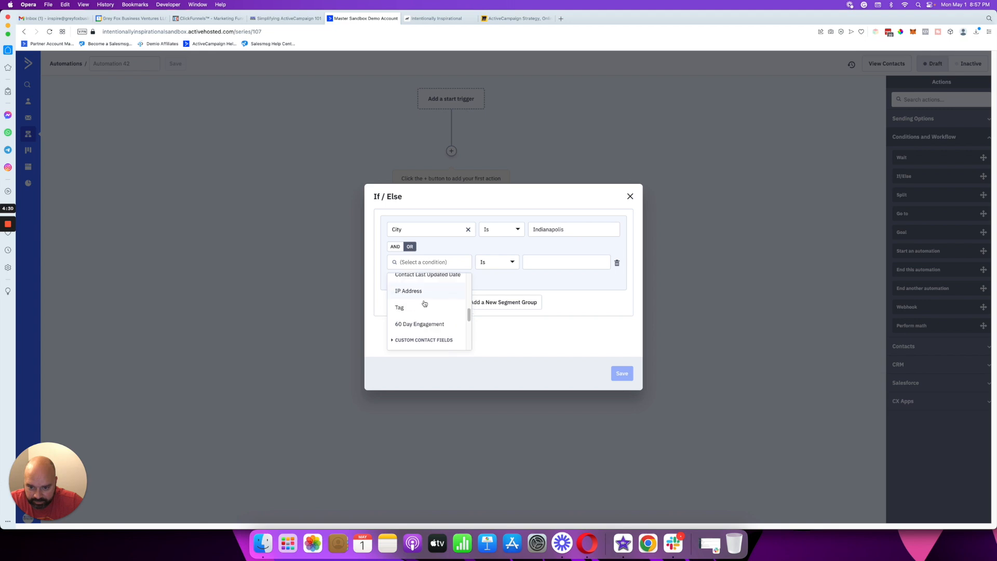
scroll(424, 303, "up", 6)
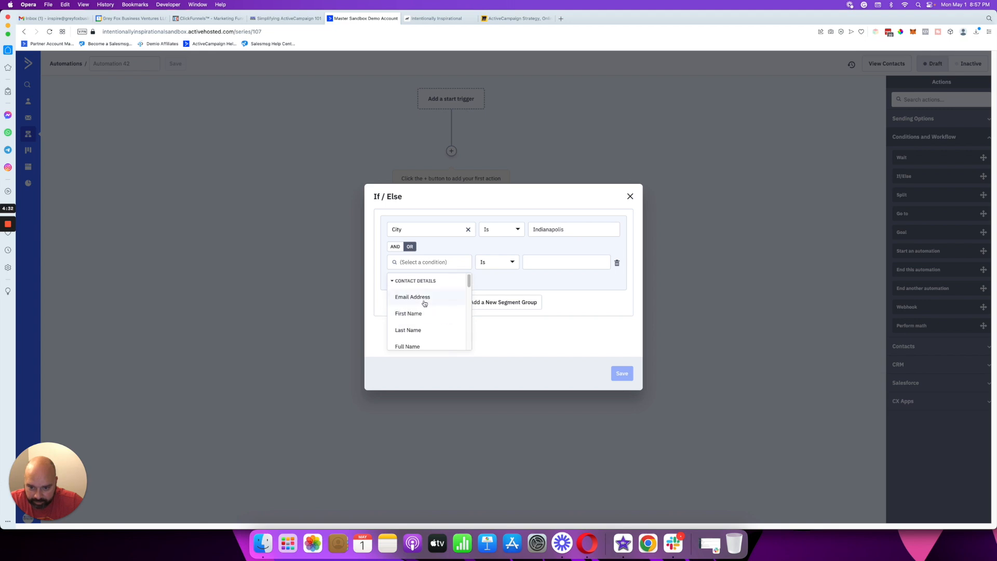
scroll(424, 304, "down", 10)
scroll(424, 303, "up", 1)
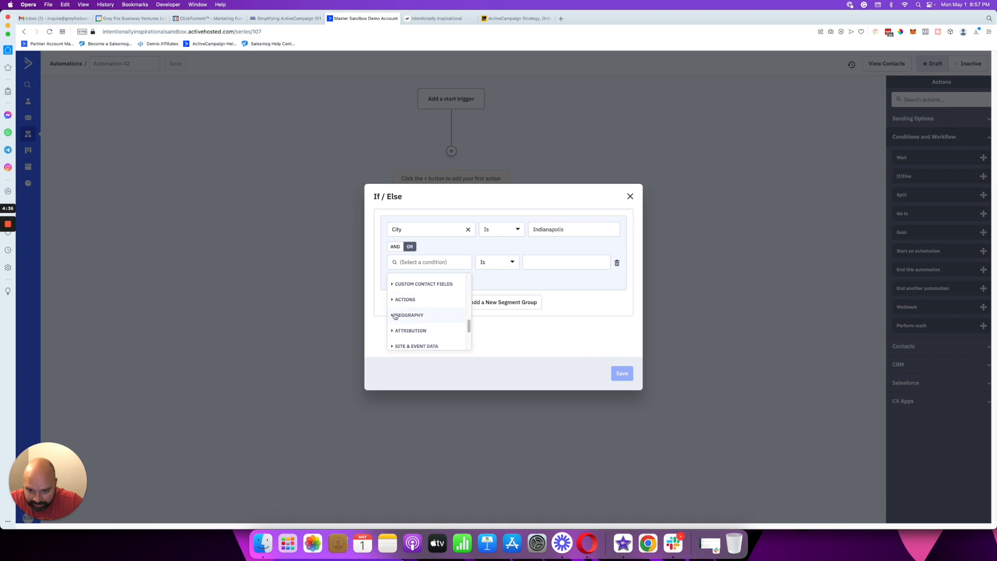
left_click(402, 314)
scroll(404, 310, "down", 2)
left_click(405, 306)
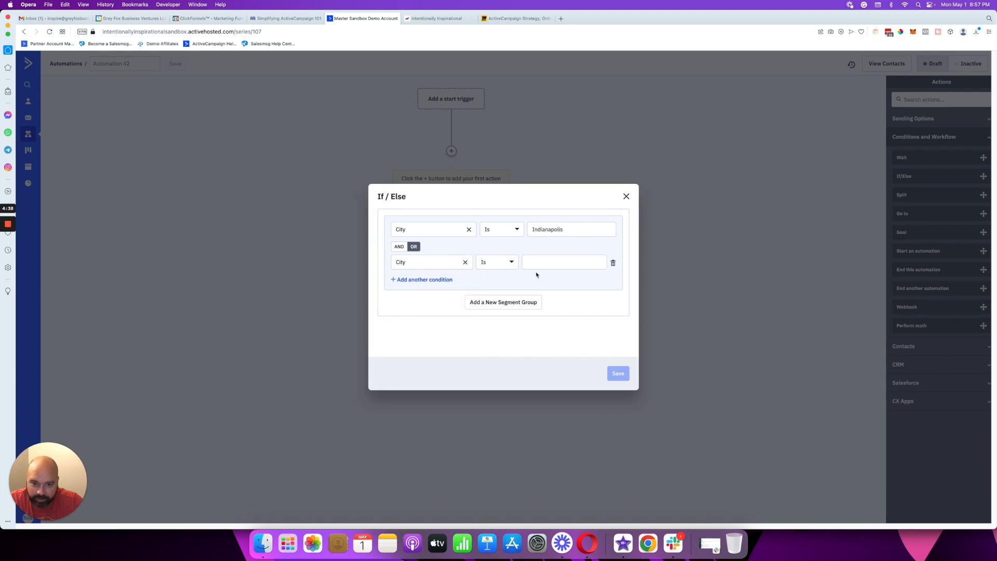
left_click(556, 262)
type("Chi")
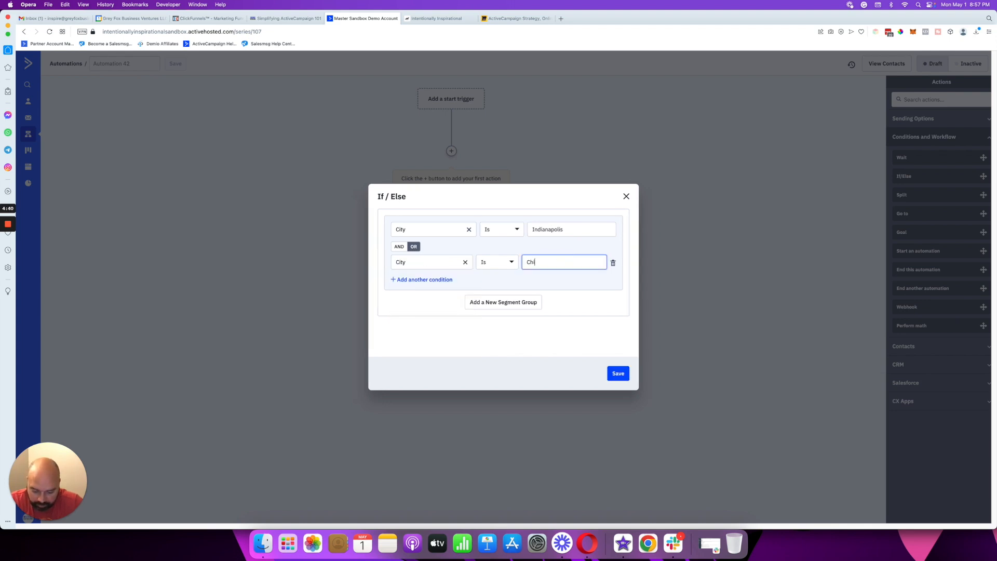
type("cago")
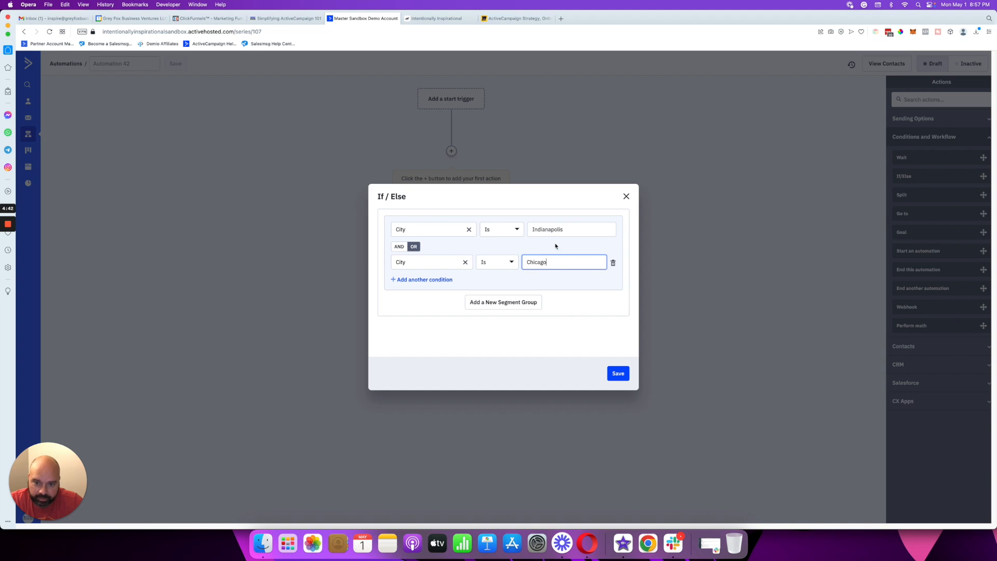
Step: Join the conditions with AND and replace the Chicago condition with First Name is, entering a contact's first name
left_click(398, 246)
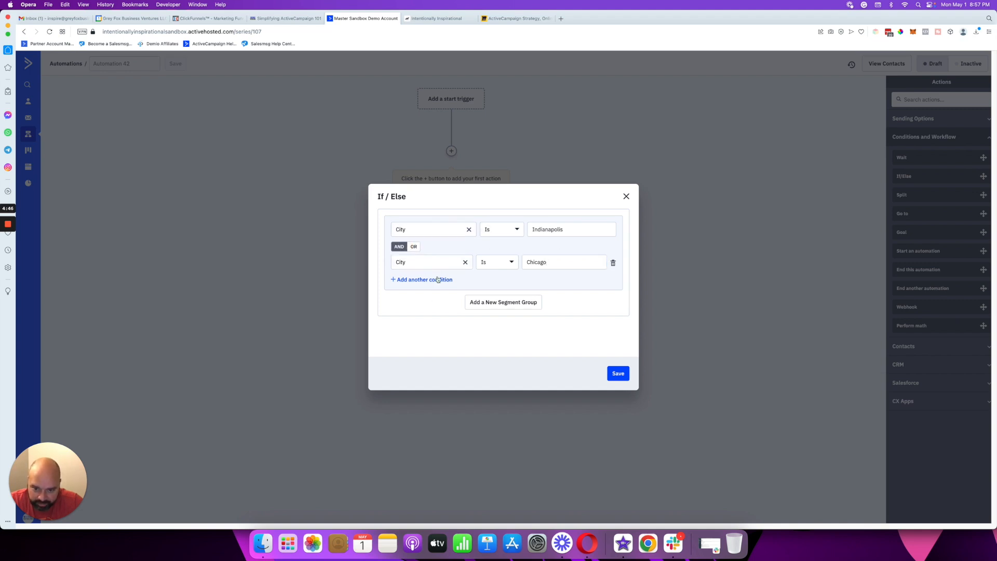
left_click(463, 262)
scroll(415, 296, "down", 3)
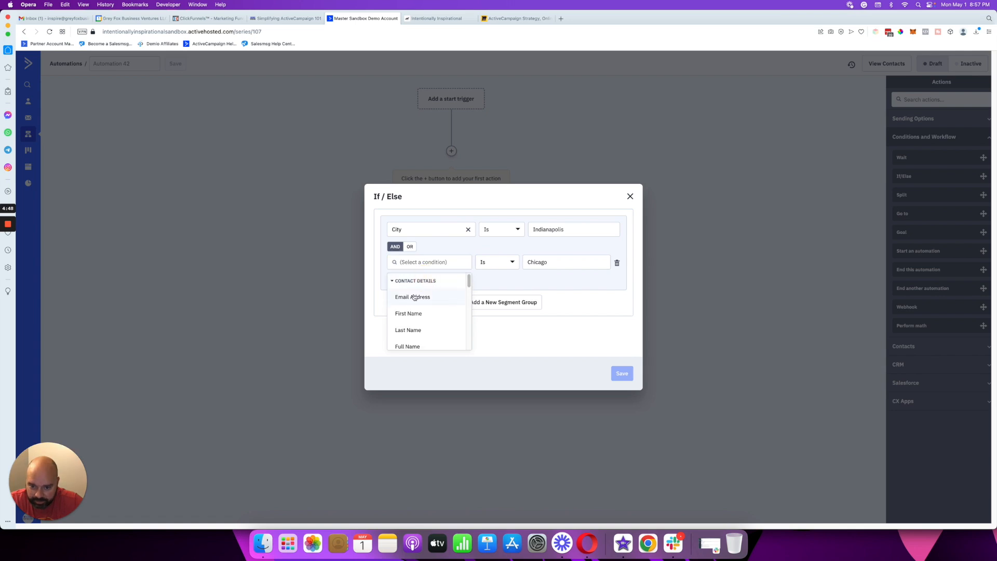
scroll(415, 299, "up", 1)
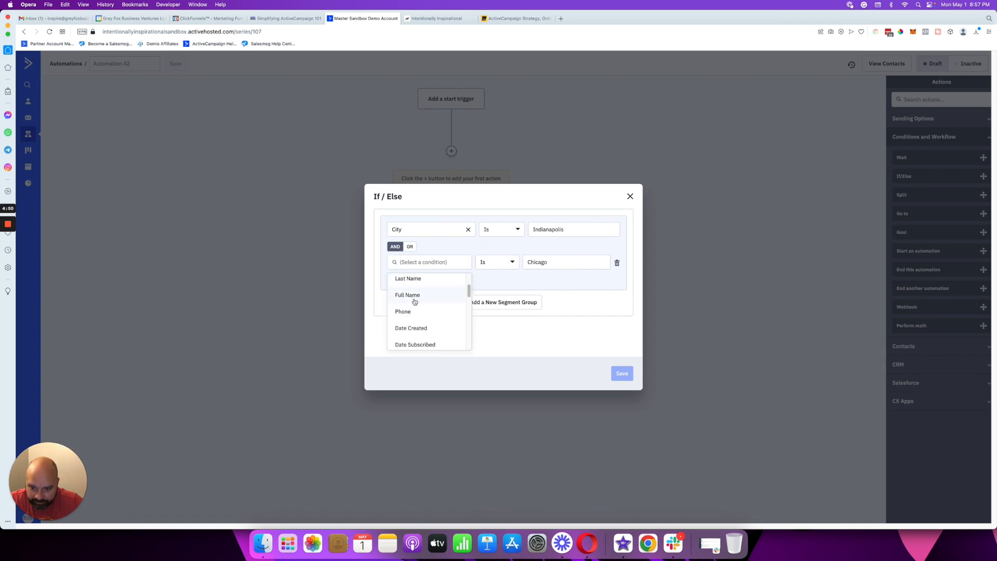
scroll(414, 312, "up", 1)
left_click(419, 289)
left_click(548, 263)
type("JAson")
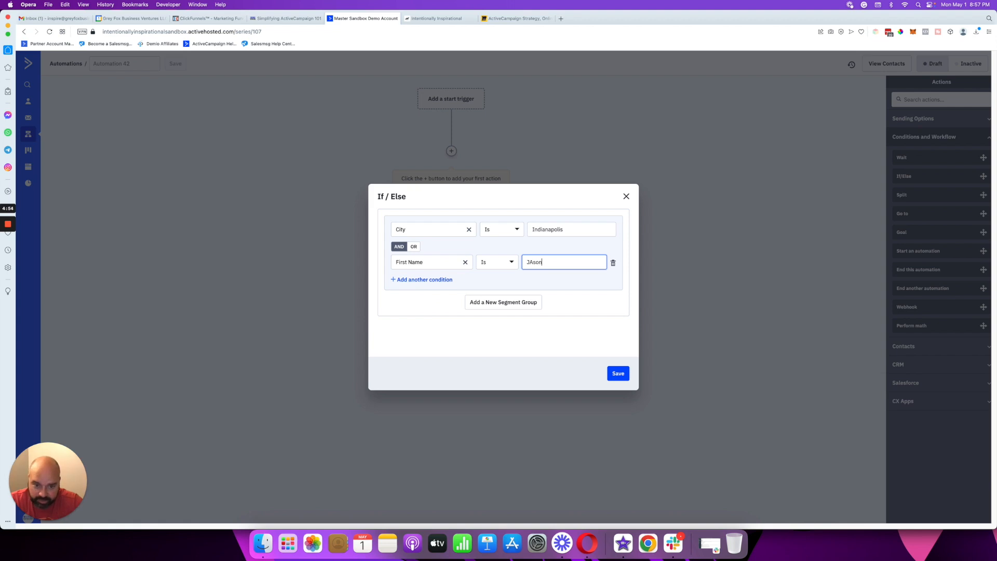
key("BackSpace")
key("BackSpace")
key("BackSpace")
key("BackSpace")
type("ason")
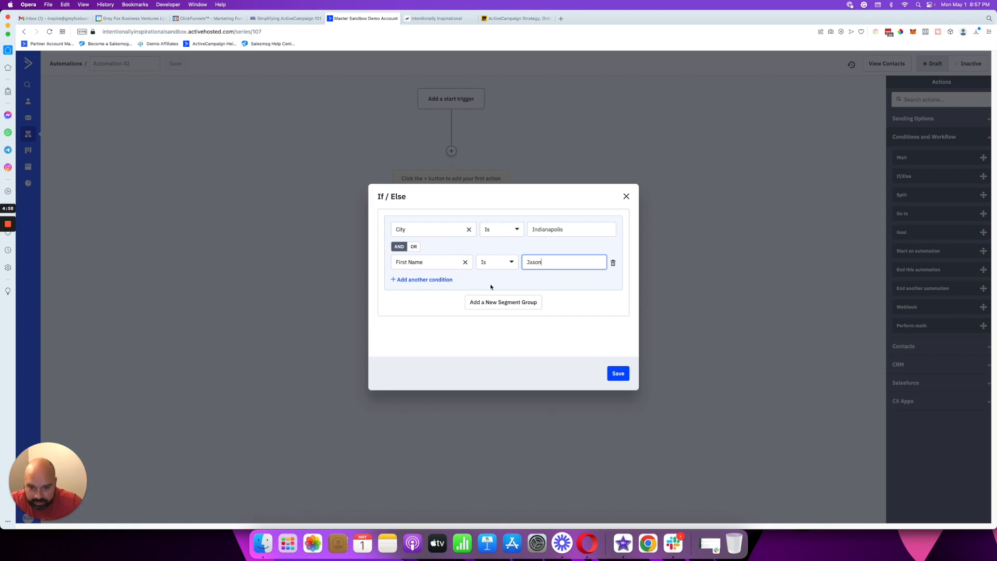
Step: Try out an extra segment group, discard it together with the First Name condition, and save the If/Else action
left_click(488, 305)
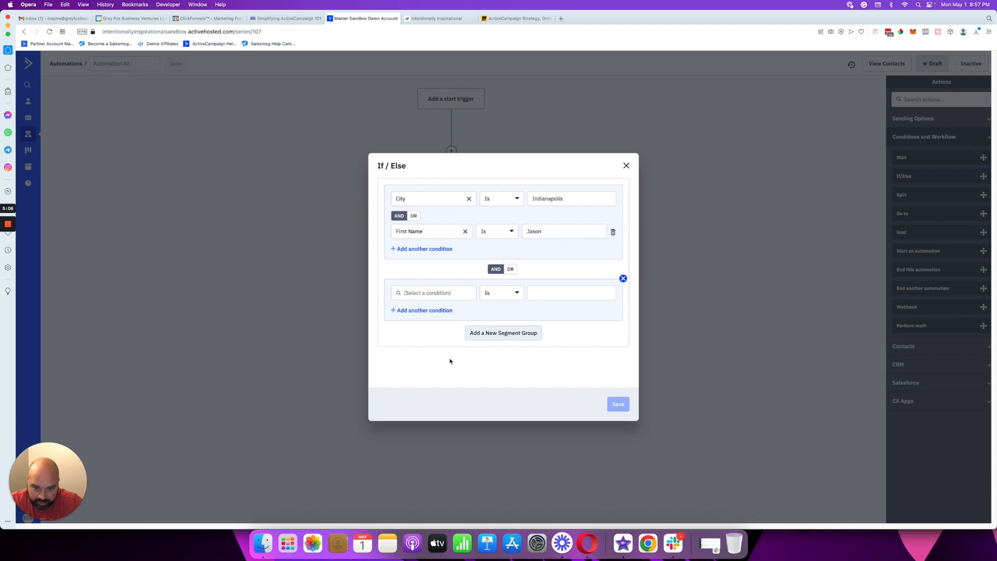
left_click(623, 279)
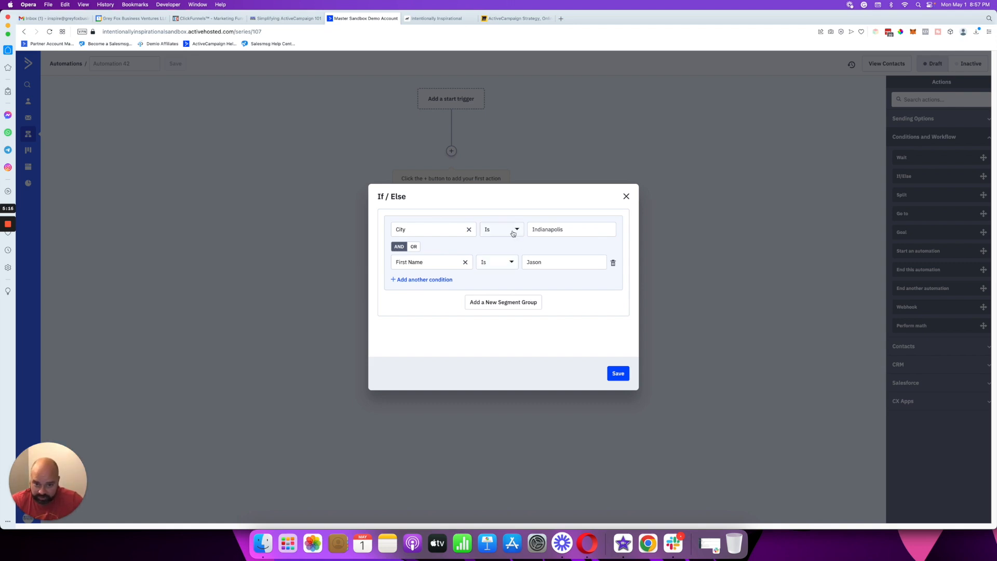
left_click(613, 263)
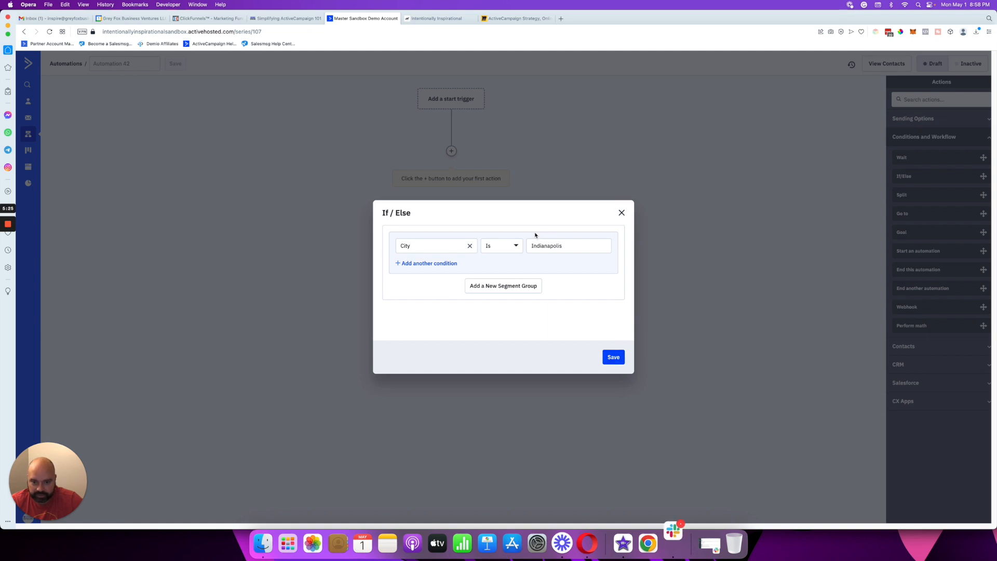
left_click(612, 358)
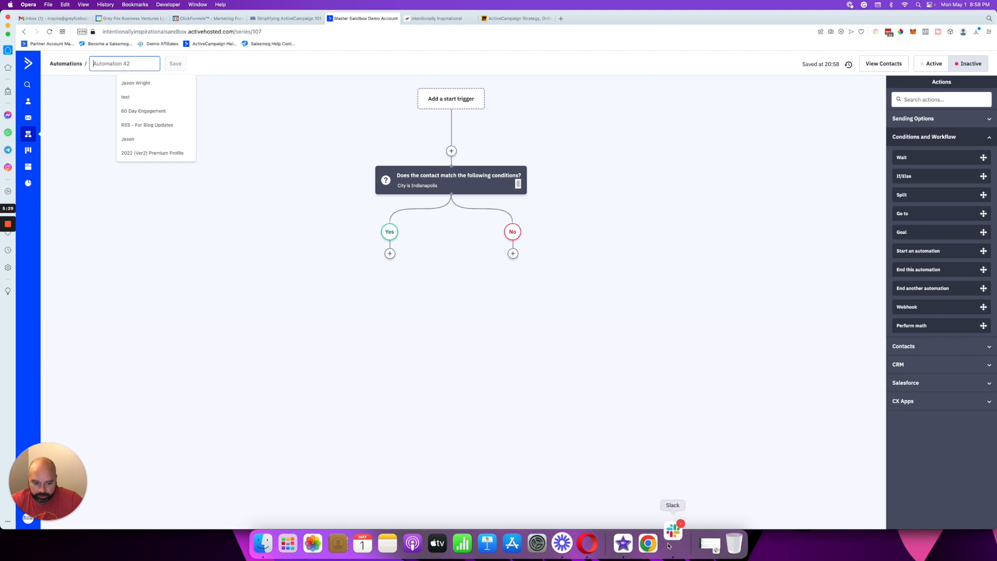
Step: Quit Slack
right_click(670, 543)
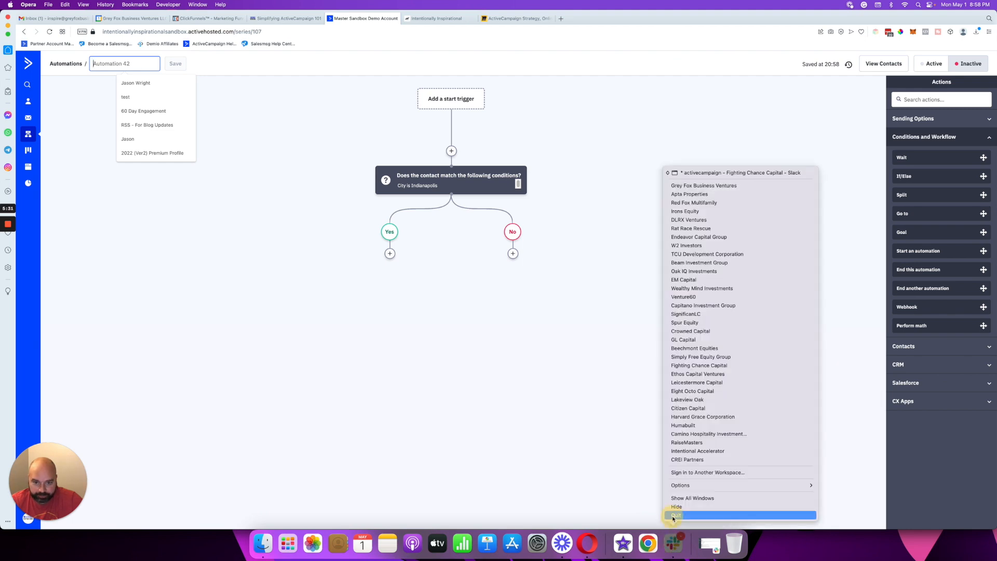
left_click(672, 516)
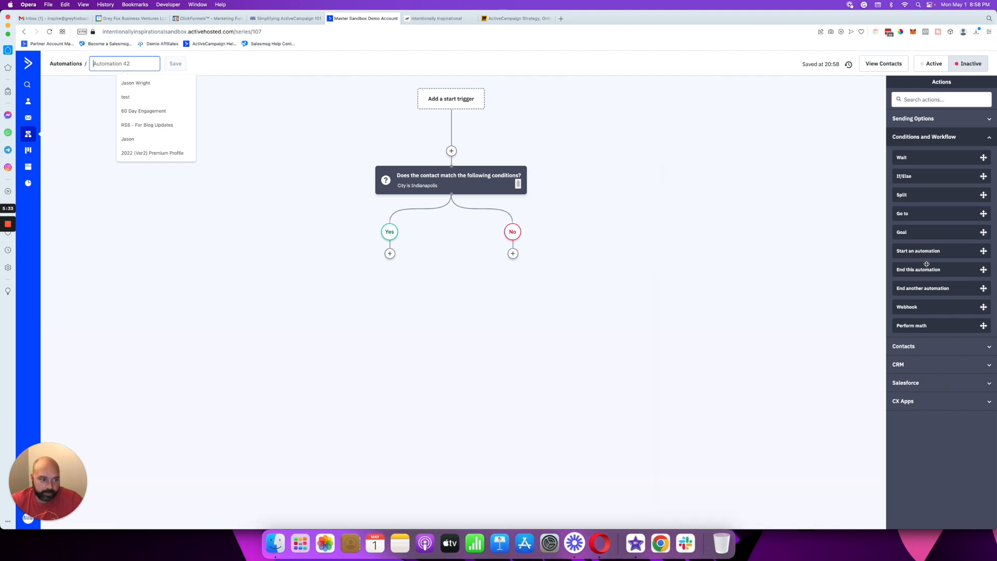
Step: Add an If/Else action on the No branch with the condition Tag exists Client Success Manager, and save it
left_click_drag(939, 176, 538, 257)
left_click(422, 244)
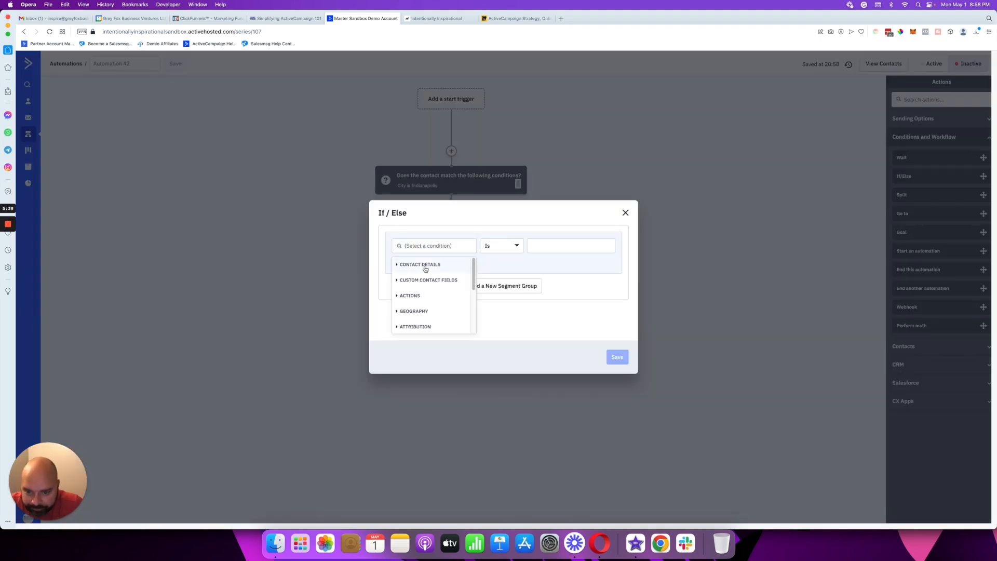
left_click(424, 266)
scroll(424, 278, "down", 4)
scroll(423, 279, "down", 3)
left_click(411, 295)
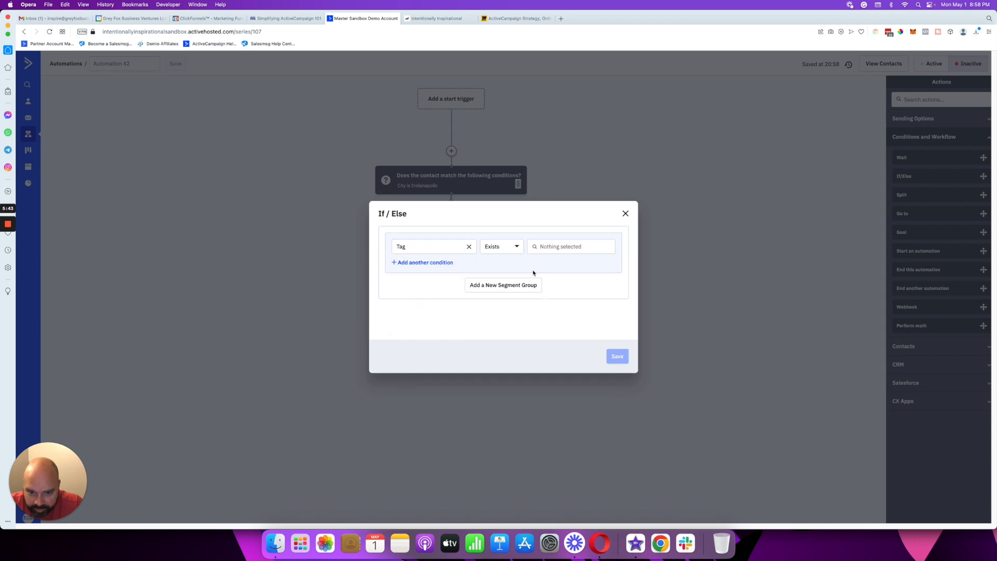
left_click(544, 253)
type("Client")
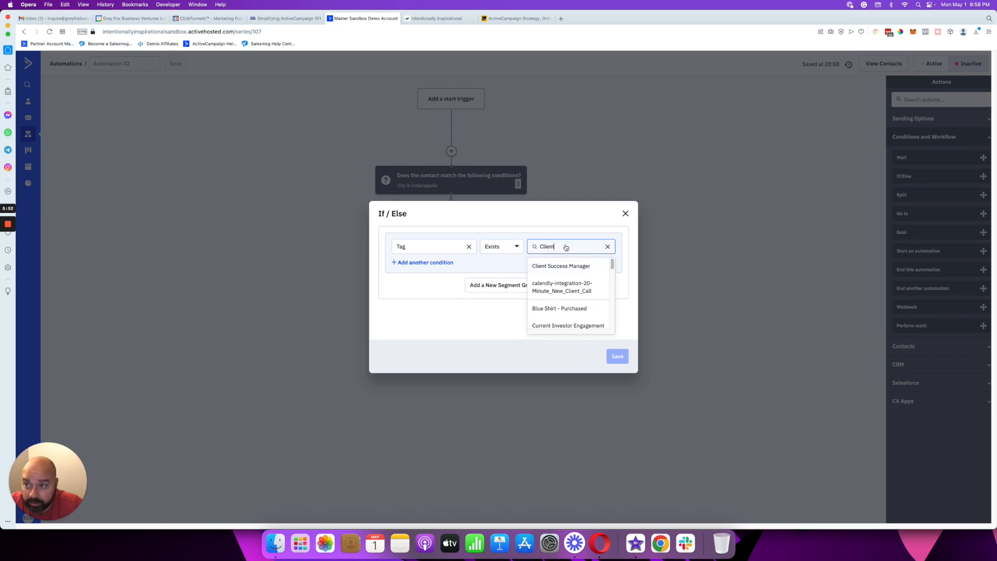
left_click(565, 232)
left_click(565, 246)
left_click(564, 265)
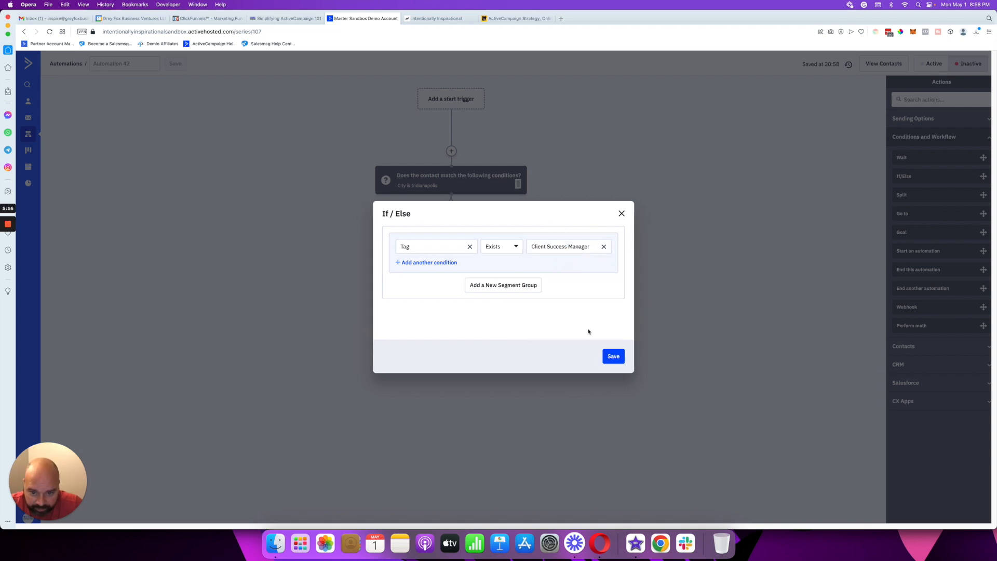
left_click(613, 356)
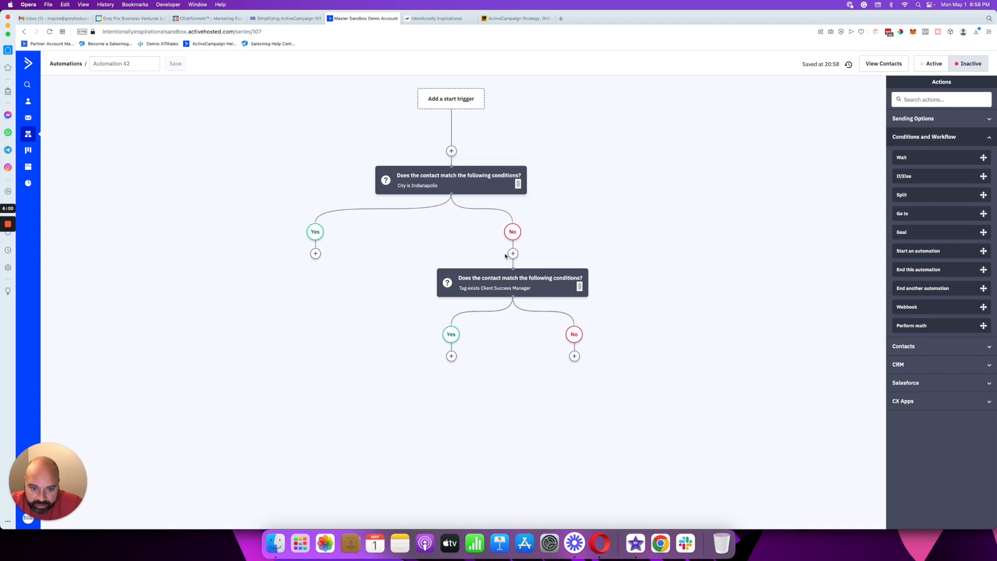
Step: Add End this automation actions to the first condition's Yes branch and to both branches of the Client Success Manager condition
mouse_move(555, 298)
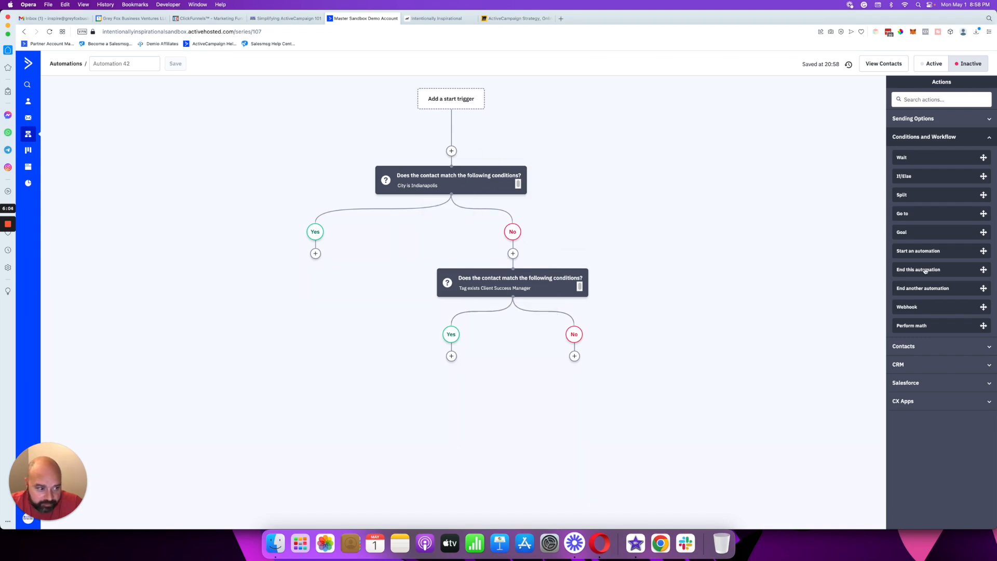
left_click_drag(925, 269, 332, 257)
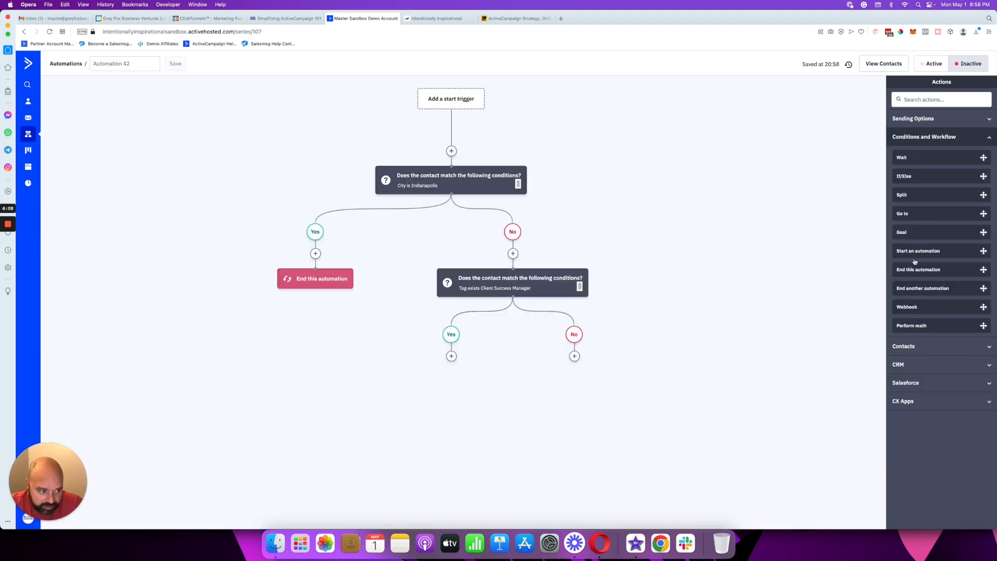
left_click_drag(918, 269, 608, 363)
left_click_drag(917, 271, 462, 366)
mouse_move(576, 384)
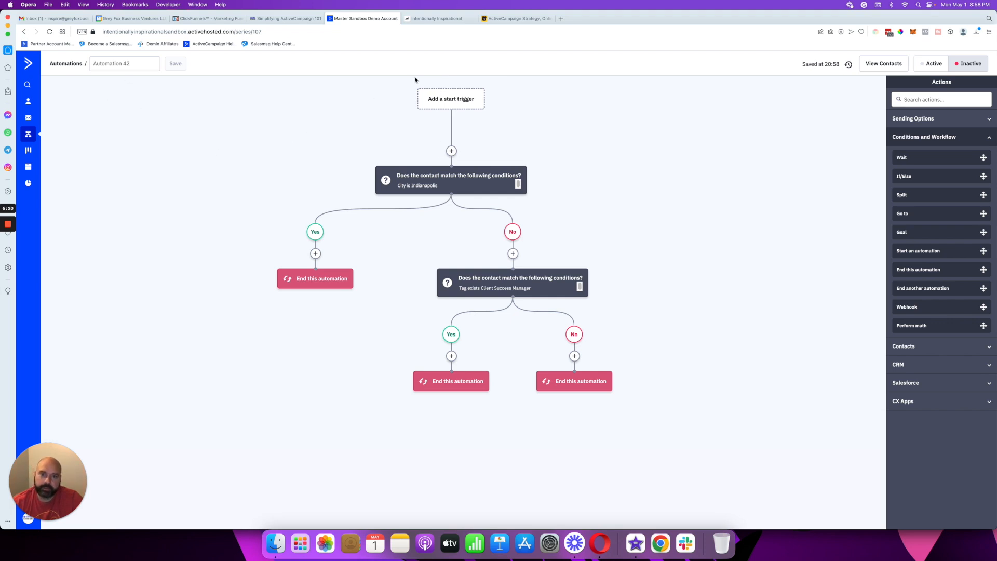
Step: Replace the End action on the Indianapolis Yes branch with a Go to action targeting the point above the Client Success Manager condition
mouse_move(478, 185)
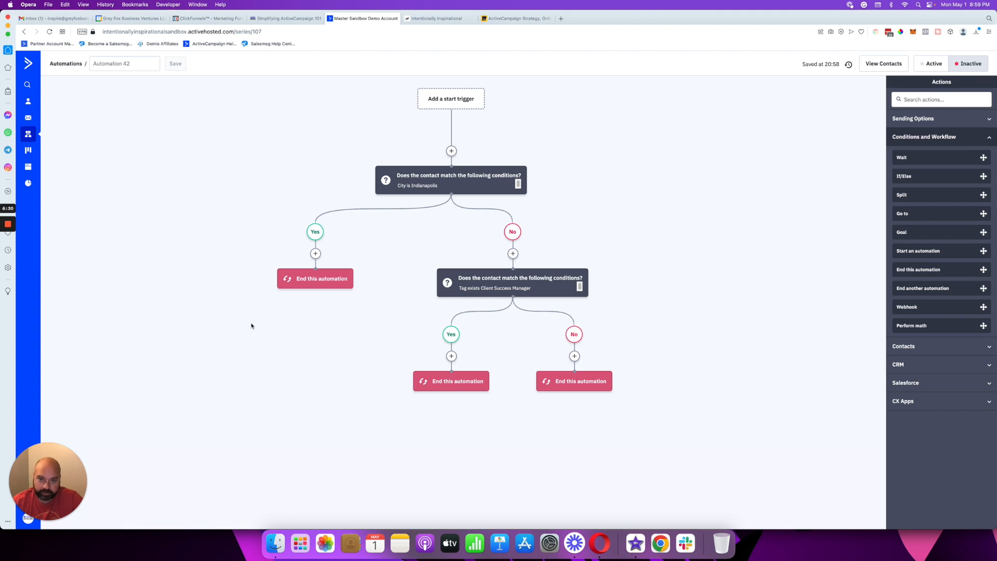
mouse_move(495, 293)
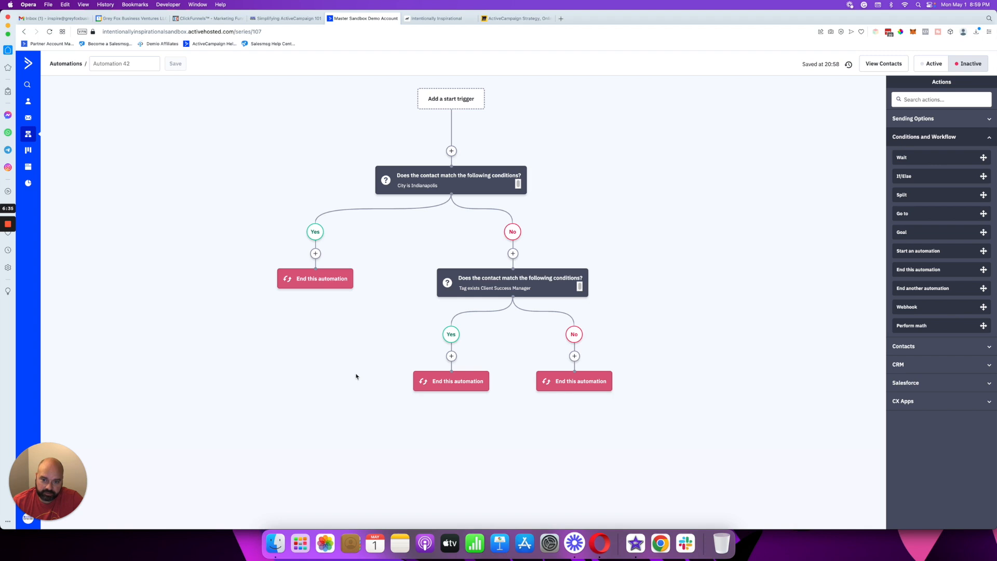
mouse_move(345, 262)
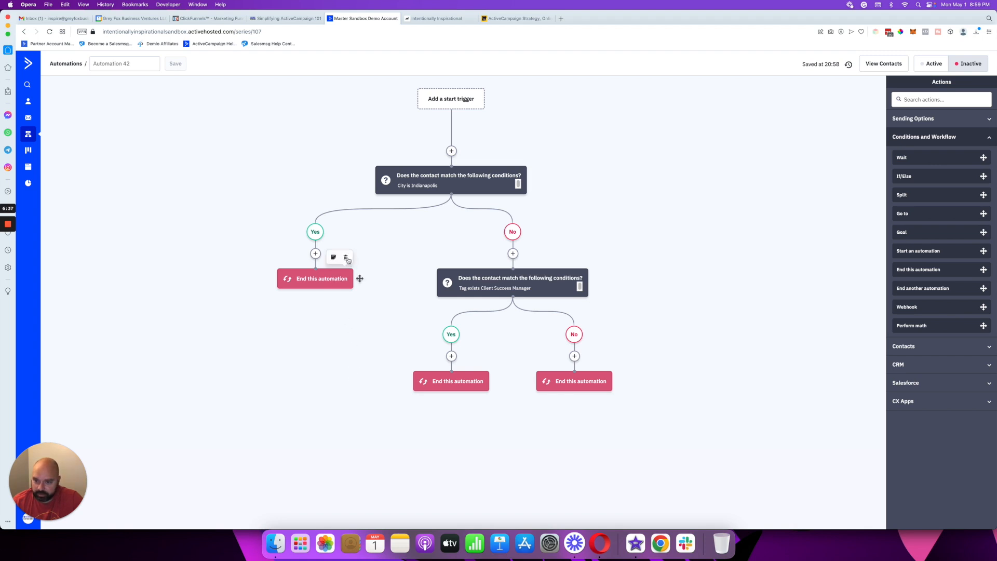
left_click(346, 258)
left_click(570, 85)
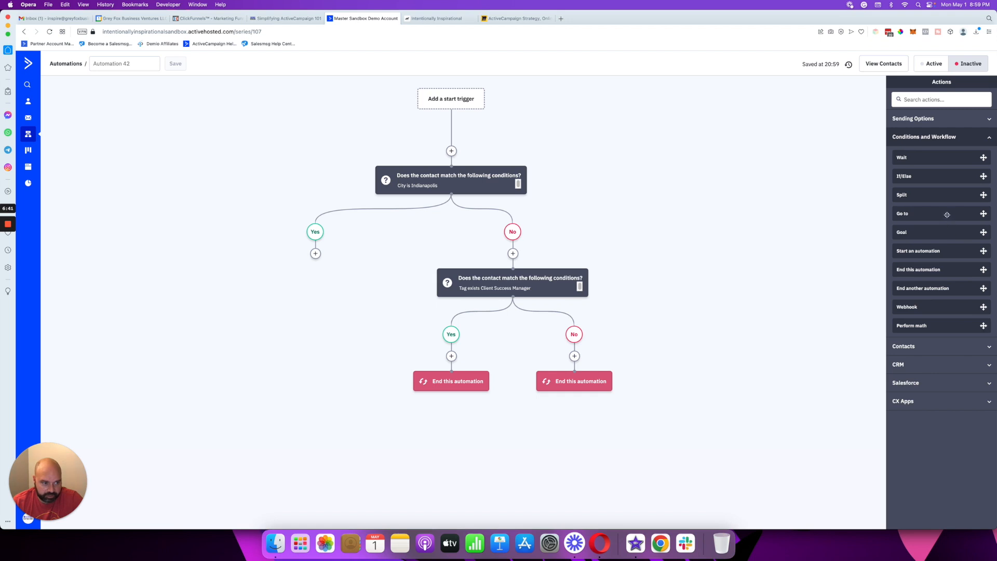
left_click_drag(948, 213, 316, 254)
left_click_drag(315, 295, 512, 253)
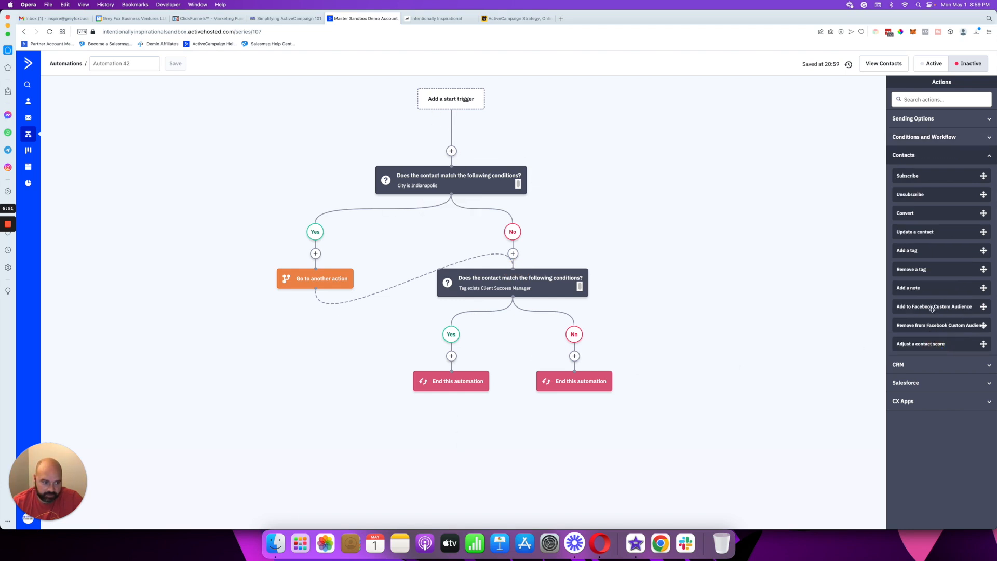
Step: Add an Add a tag action with the tag Indianapolis before the Go to action on the first Yes branch
left_click_drag(925, 250, 317, 257)
left_click(332, 239)
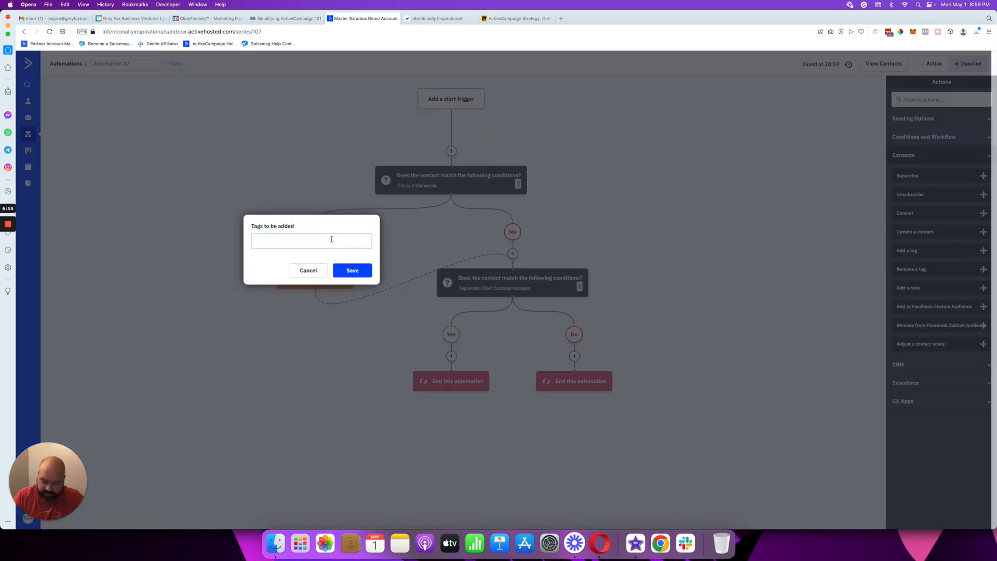
type("Indina")
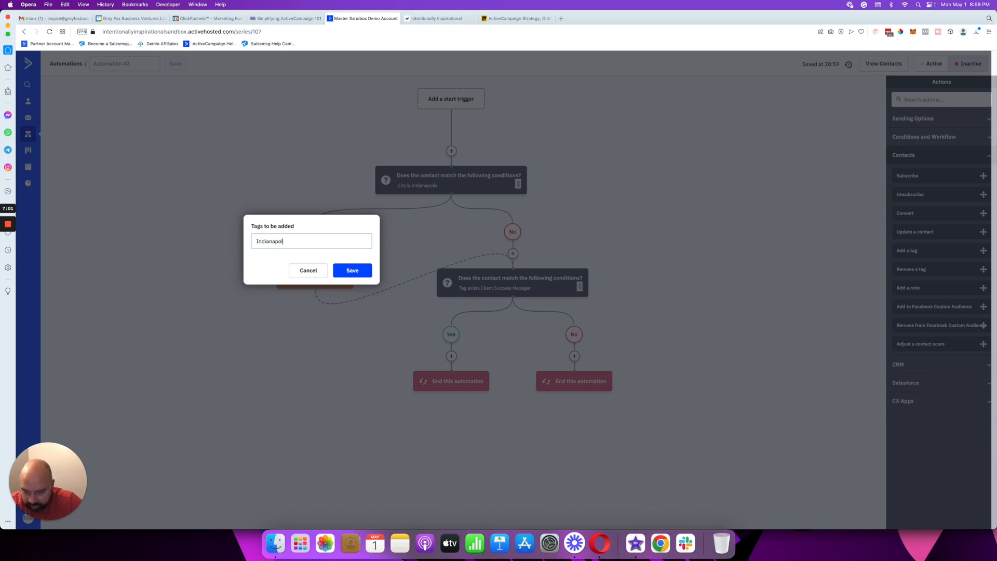
left_click(351, 270)
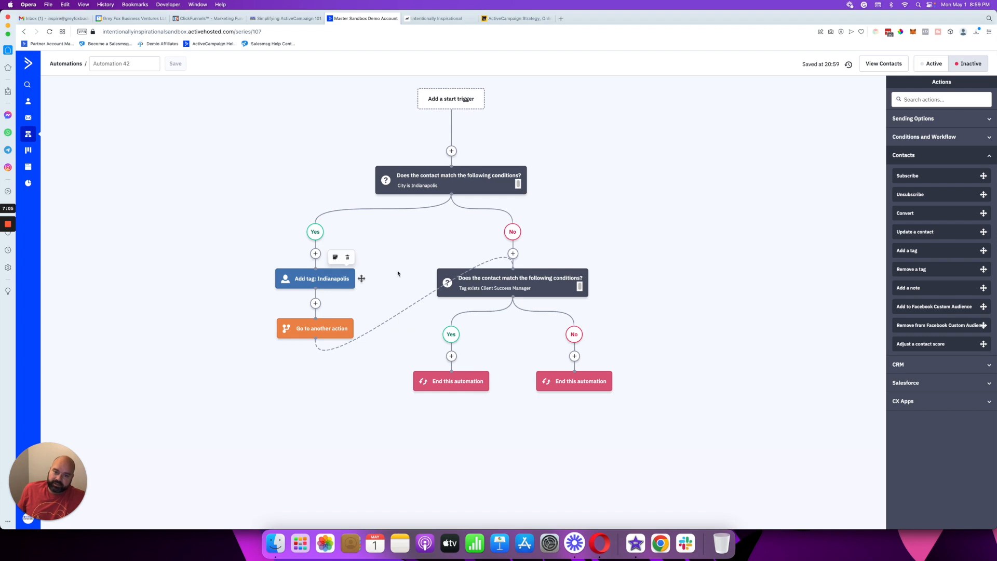
Step: Add a Subscribe action for the Customers list on the Client Success Manager condition's Yes branch, before its End action
mouse_move(516, 287)
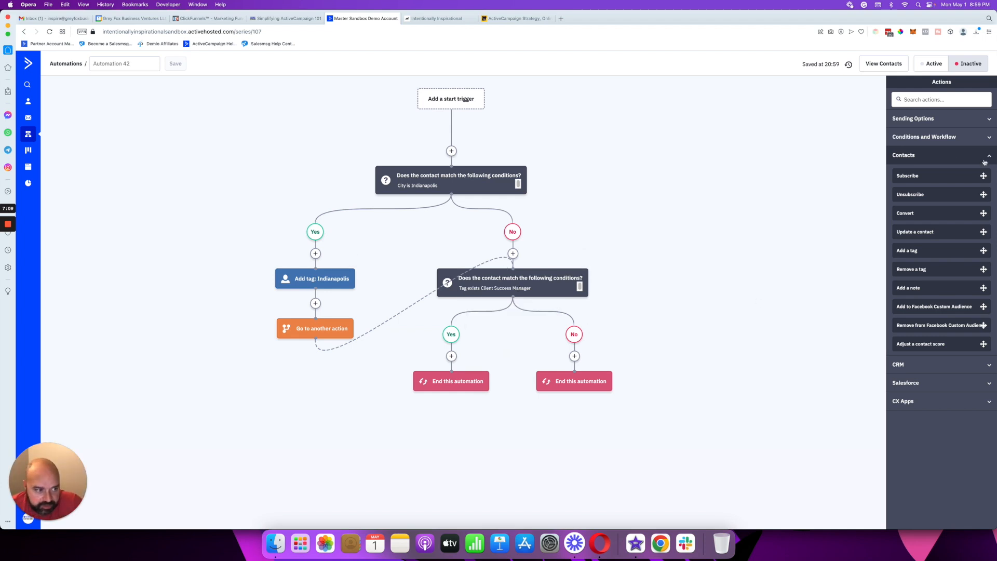
left_click_drag(940, 175, 451, 356)
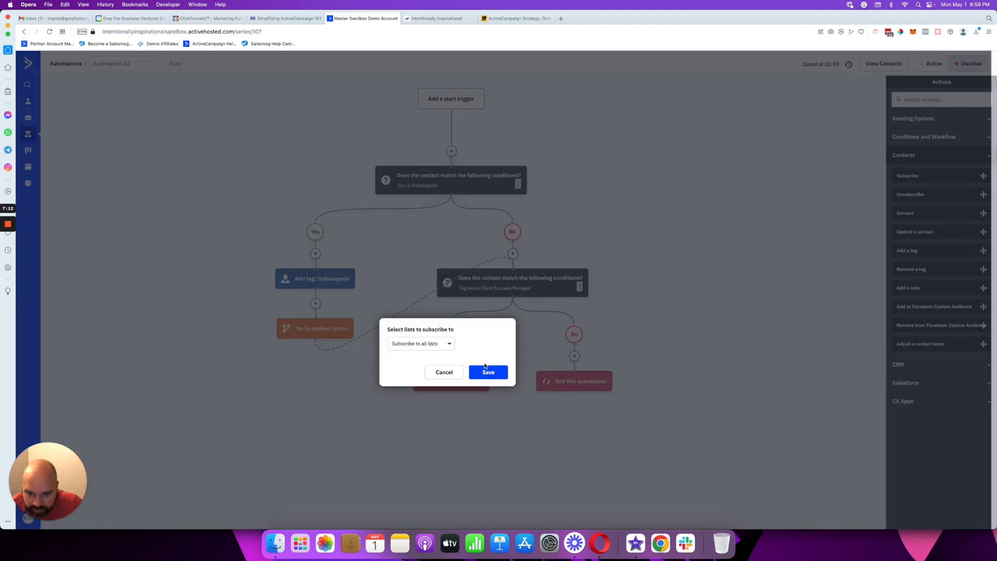
left_click(445, 344)
left_click(408, 390)
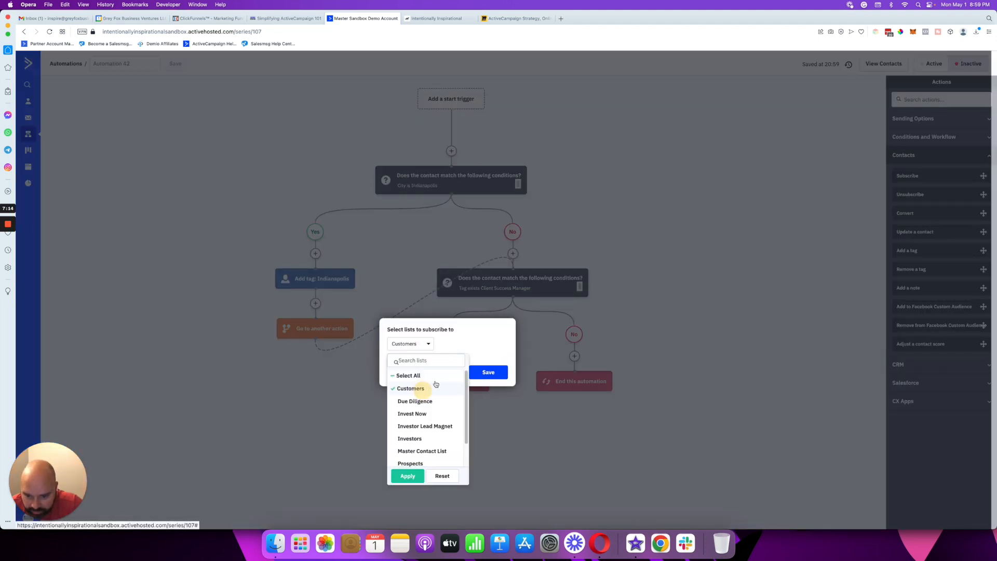
left_click(482, 373)
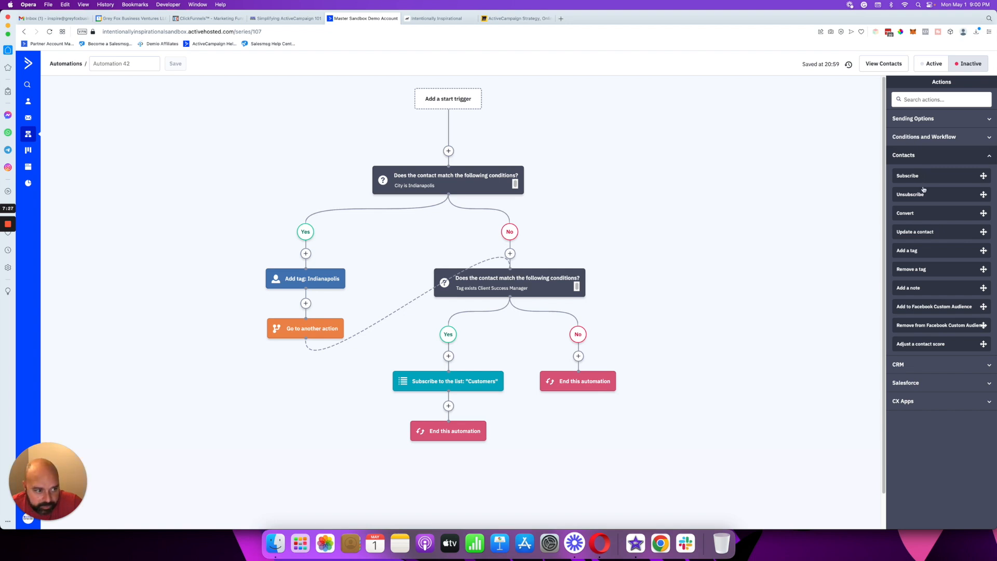
Step: Add an Unsubscribe action for the Customers list on the Client Success Manager condition's No branch
left_click_drag(923, 193, 592, 356)
left_click(584, 344)
left_click(550, 389)
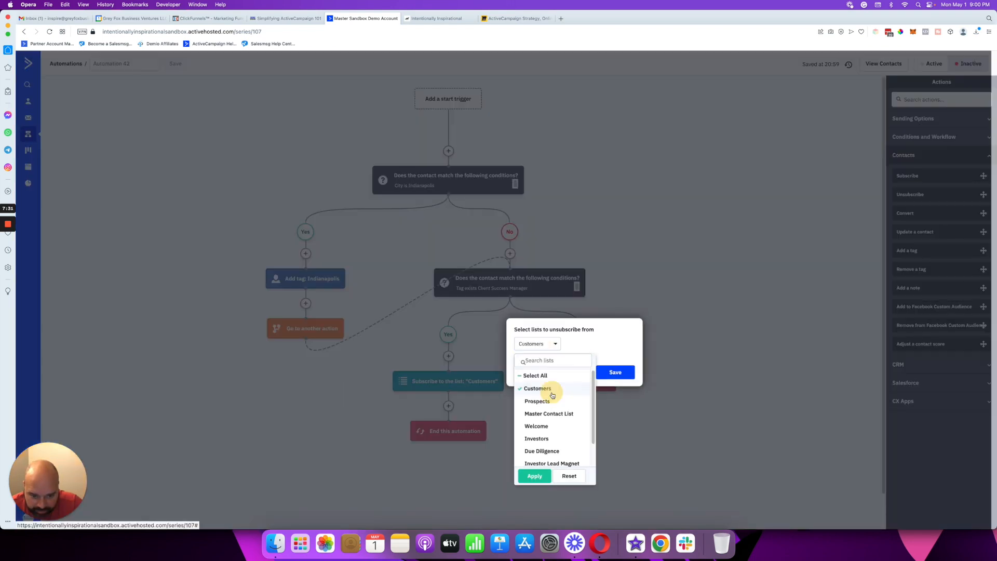
left_click(542, 474)
left_click(628, 372)
Step: Add a Subscribe action for the Prospects list directly below the Unsubscribe action on the No branch
left_click_drag(918, 176, 595, 409)
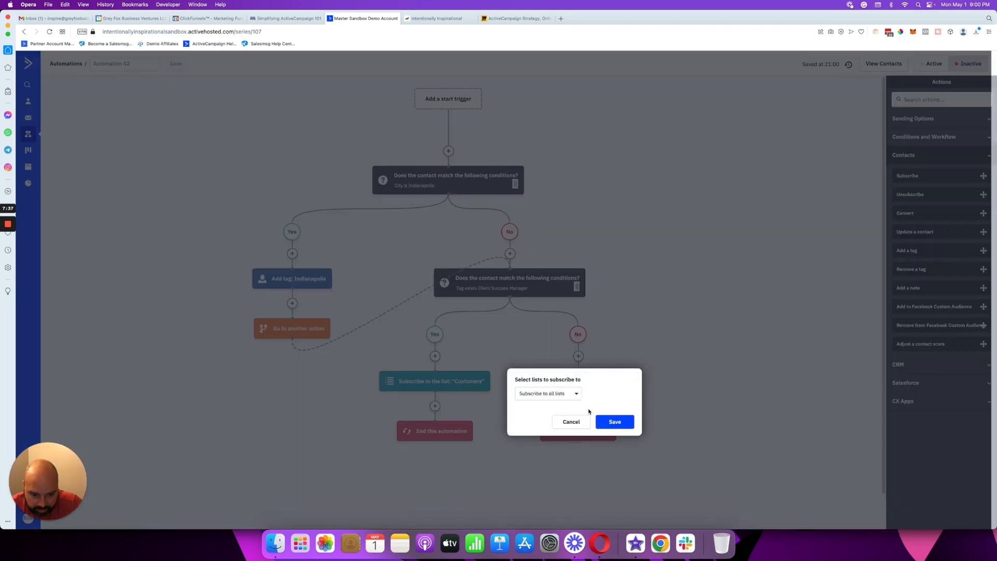
left_click(569, 396)
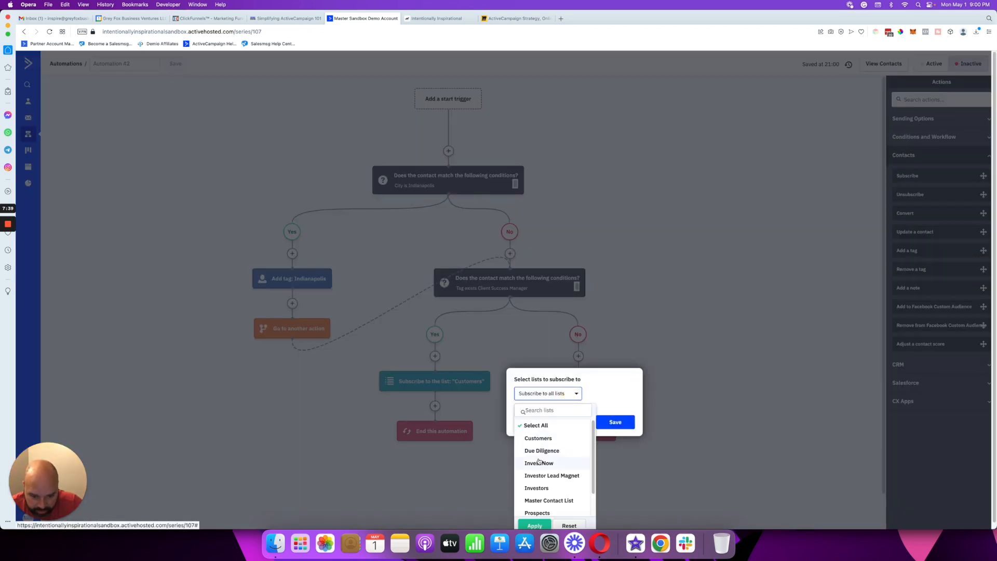
scroll(540, 467, "down", 1)
left_click(536, 502)
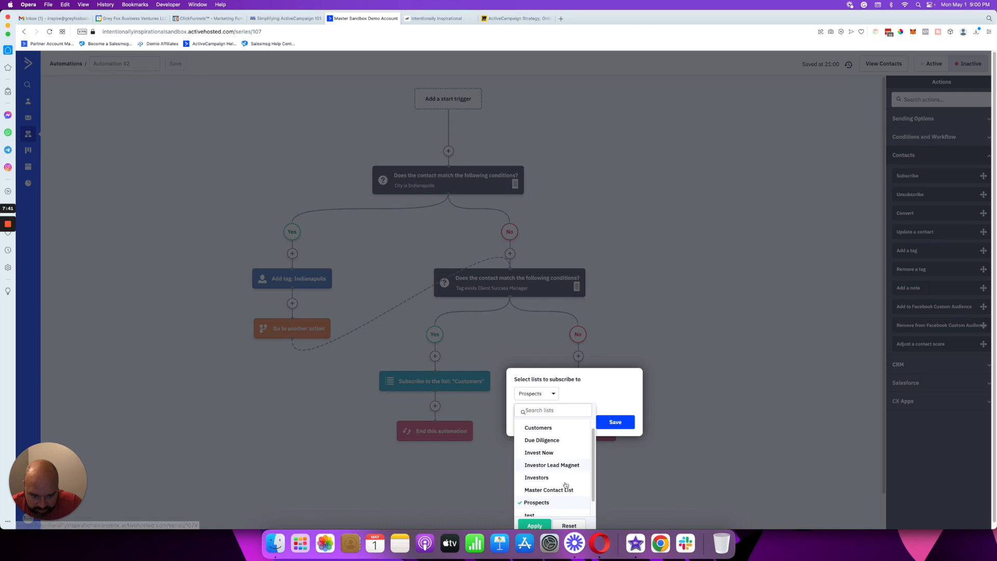
left_click(602, 440)
left_click(609, 422)
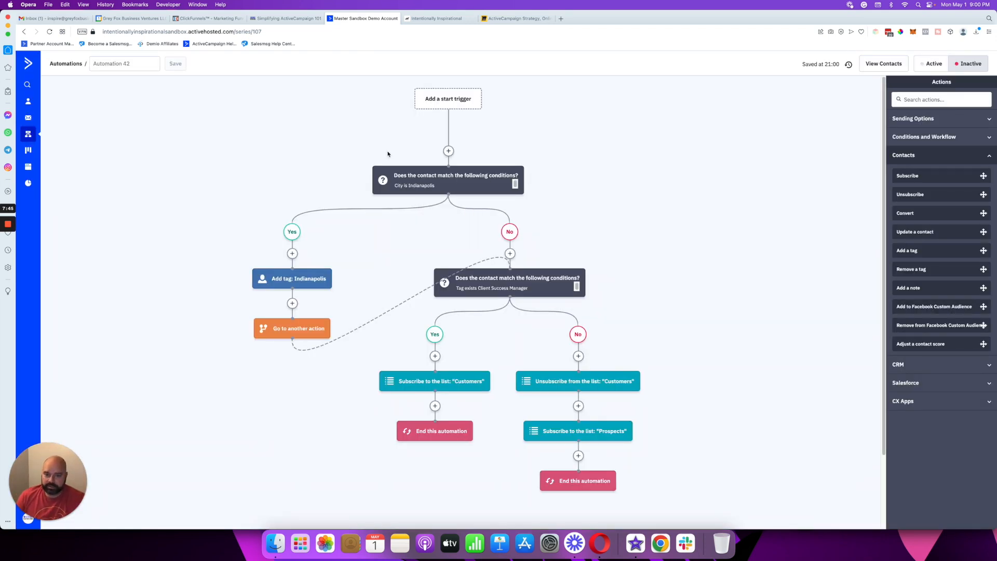
Step: Leave Automation 42 and open Re-engagement campaign triggered by "Disengaged" tag from the second page of the automations list
mouse_move(475, 182)
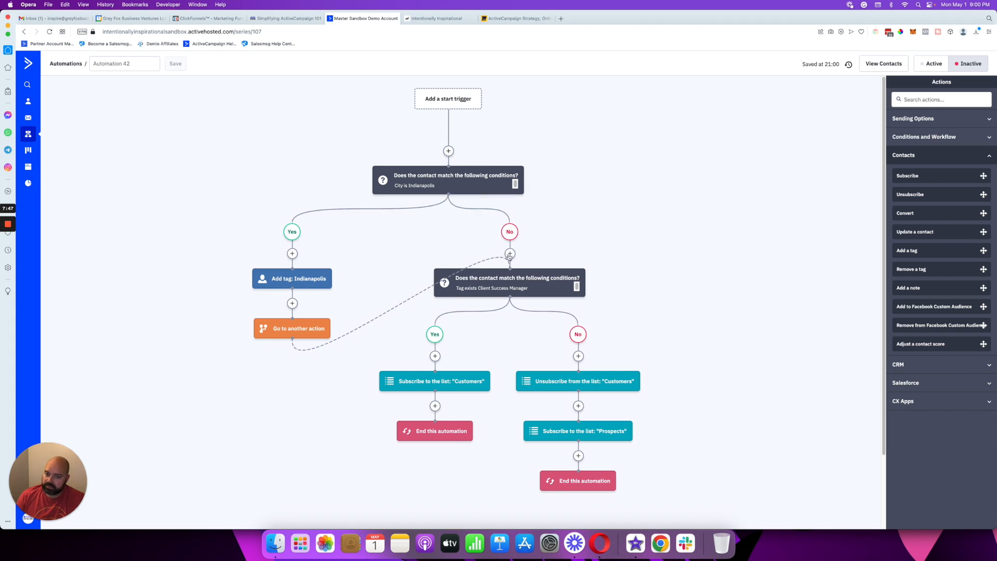
left_click(434, 18)
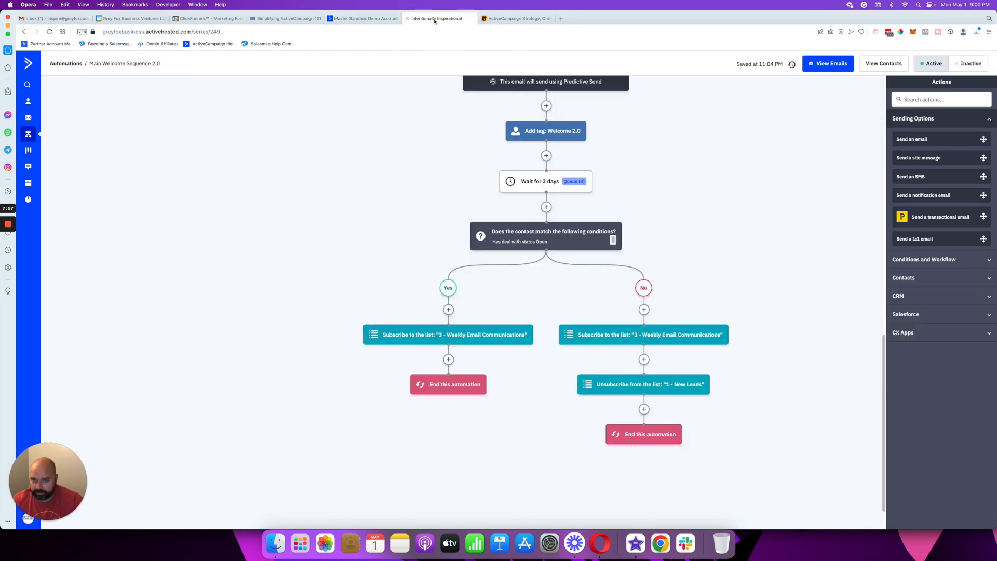
left_click(351, 18)
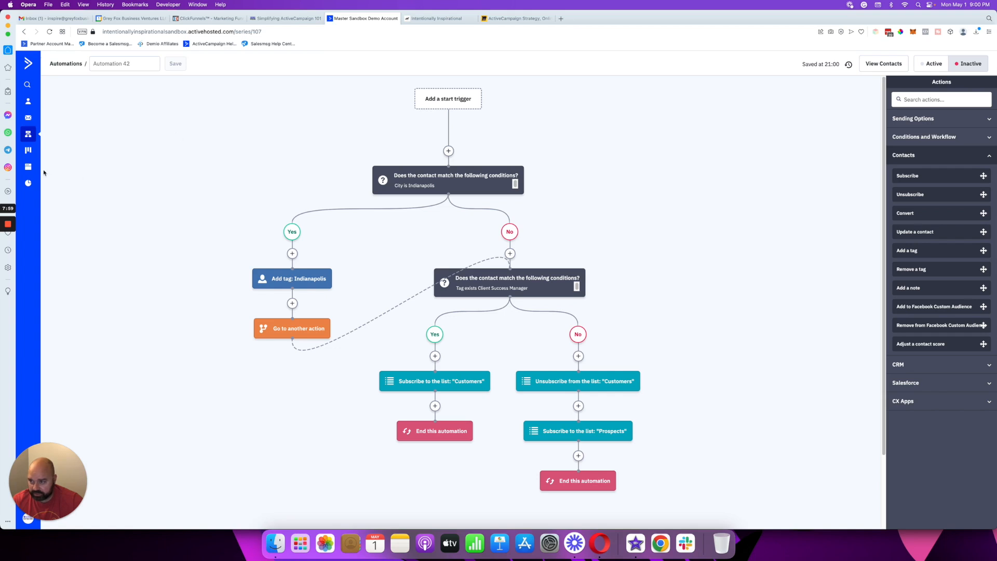
left_click(30, 135)
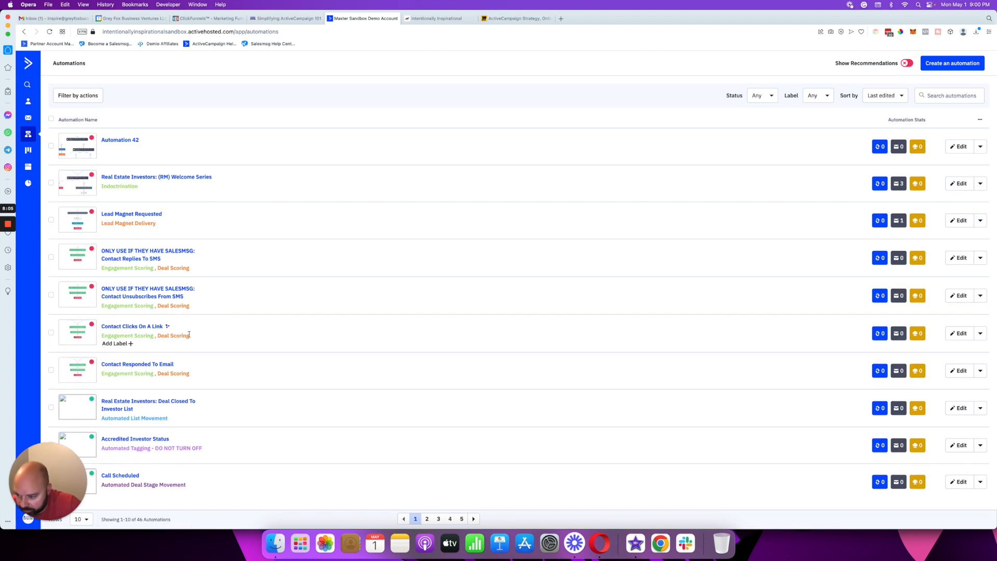
left_click(425, 519)
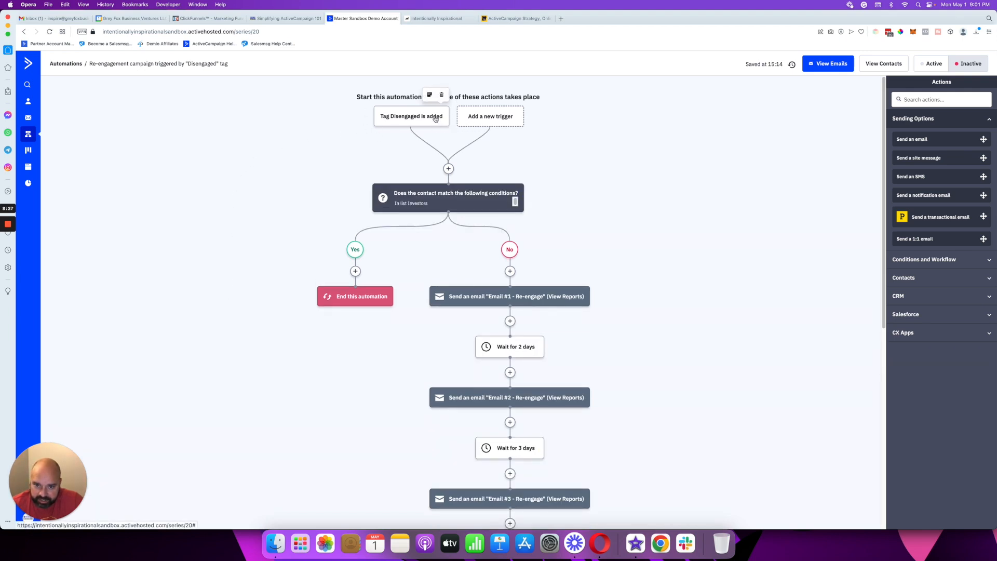
Step: Examine the re-engagement flow from its Disengaged trigger and Investors condition down to the Engagement Occurred goal
mouse_move(469, 203)
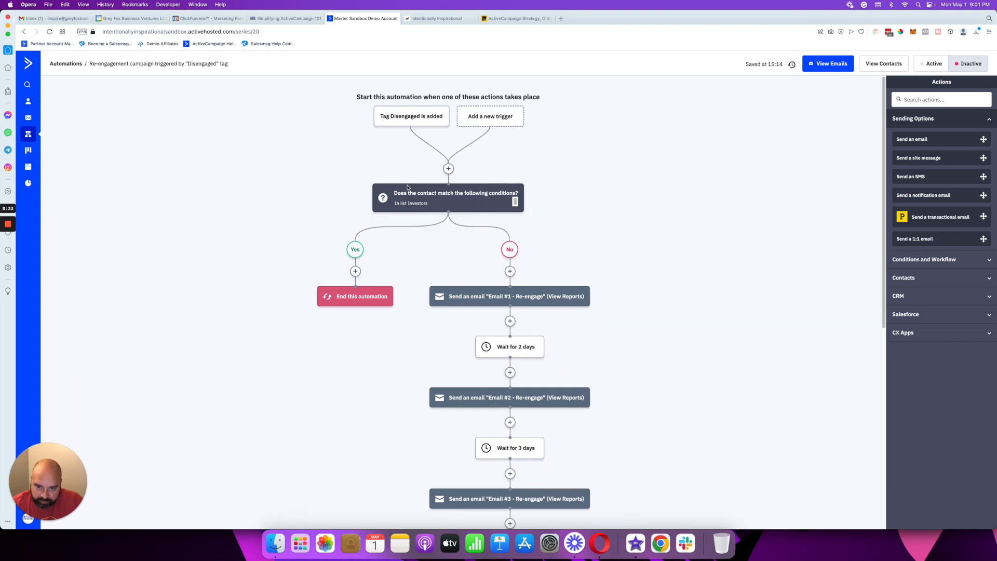
scroll(507, 228, "down", 10)
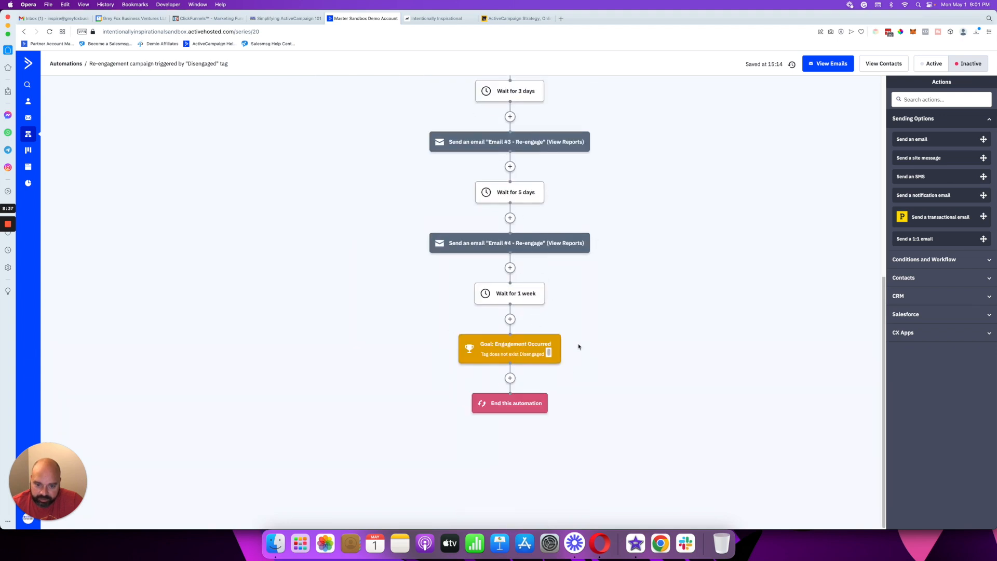
scroll(458, 285, "up", 10)
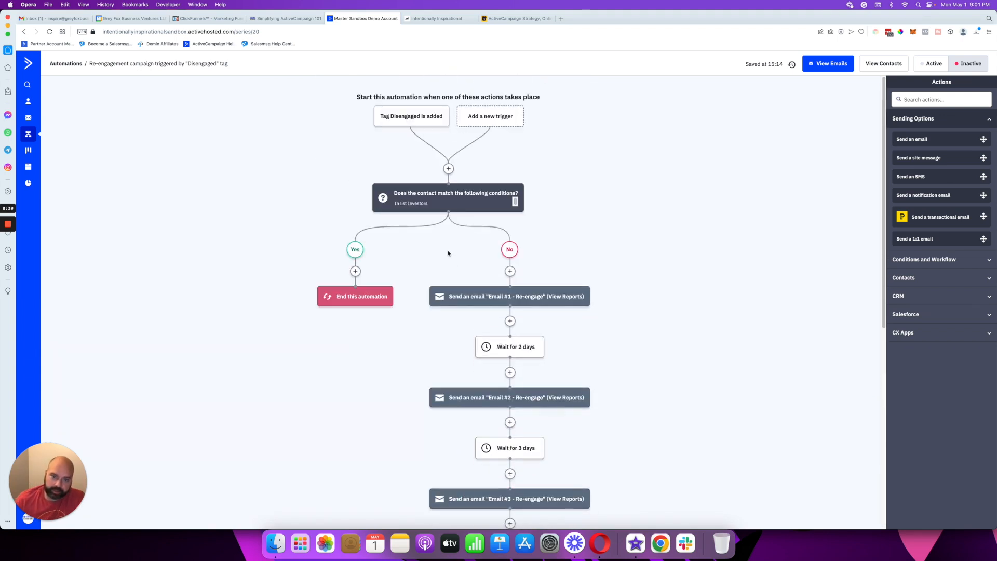
scroll(519, 337, "down", 10)
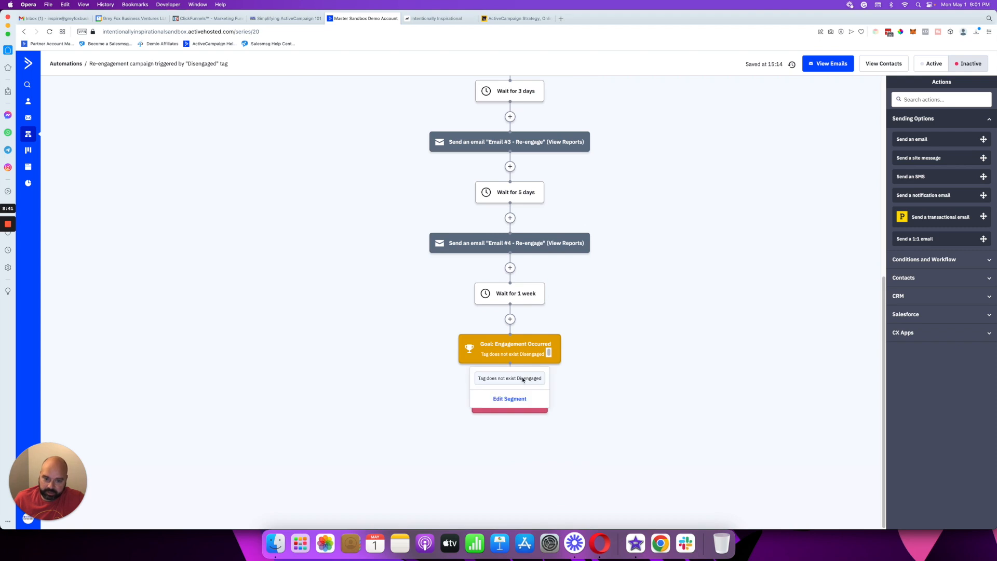
scroll(526, 344, "up", 10)
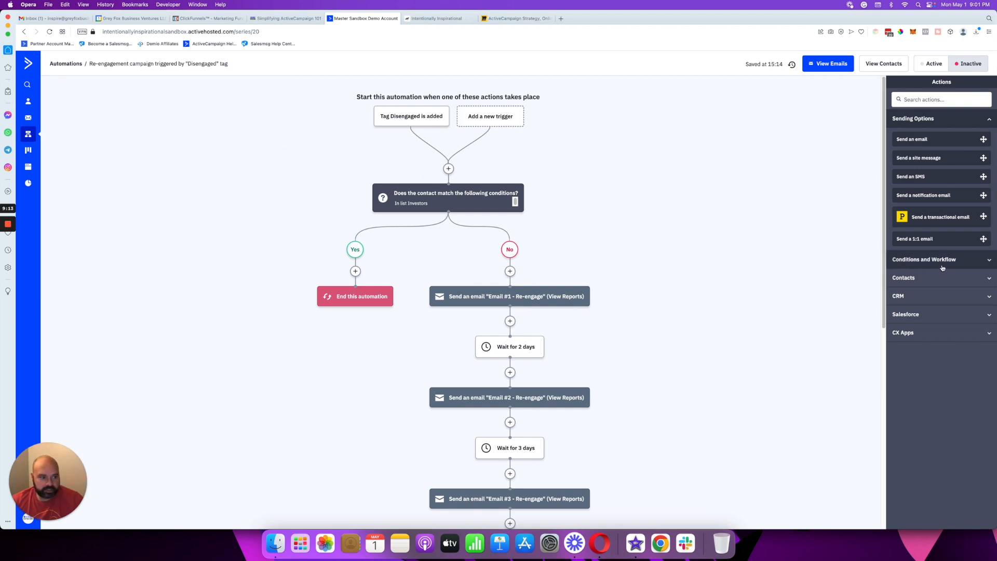
Step: Display the available Conditions and Workflow actions and look at the If/Else action
left_click(963, 263)
left_click_drag(931, 176, 902, 177)
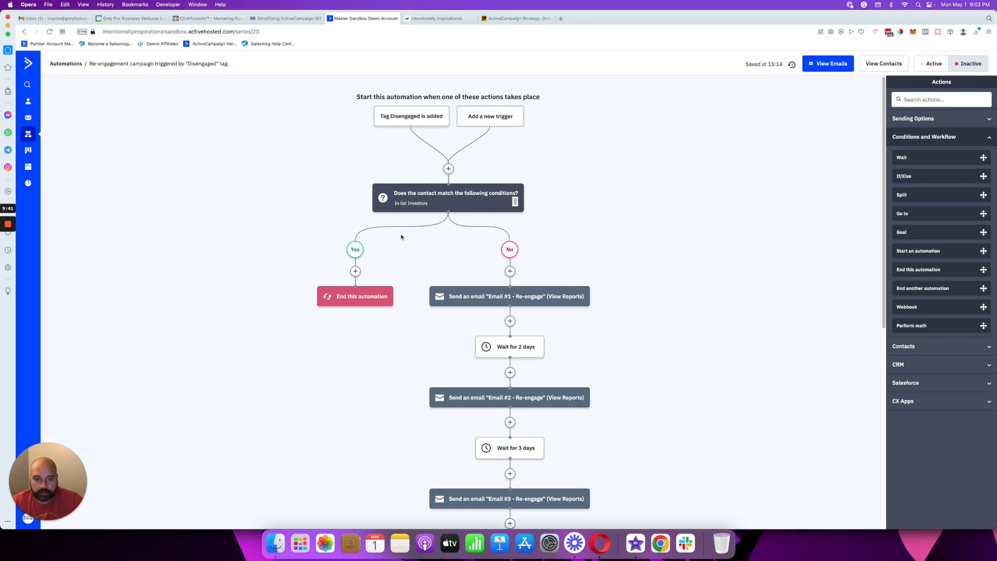
mouse_move(499, 402)
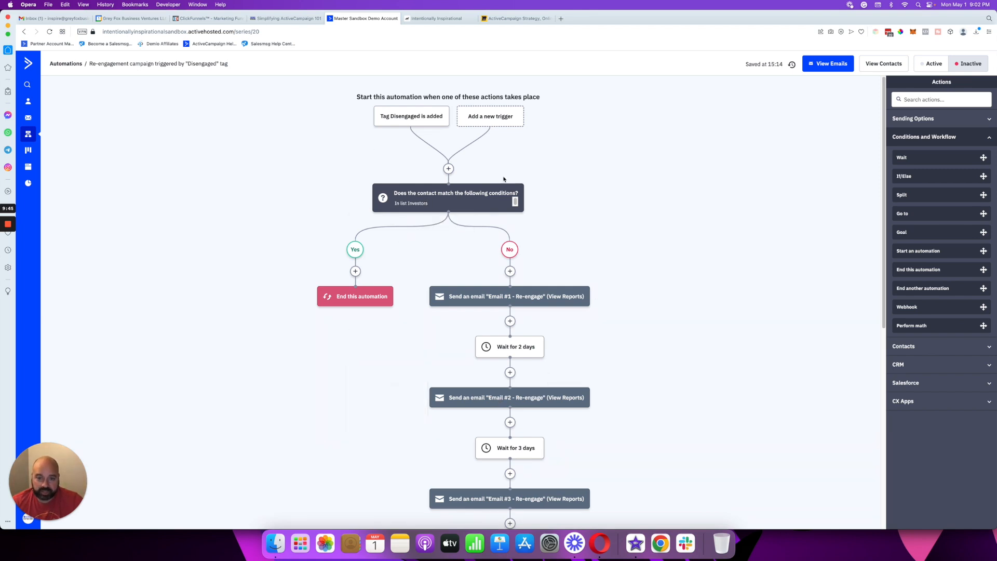